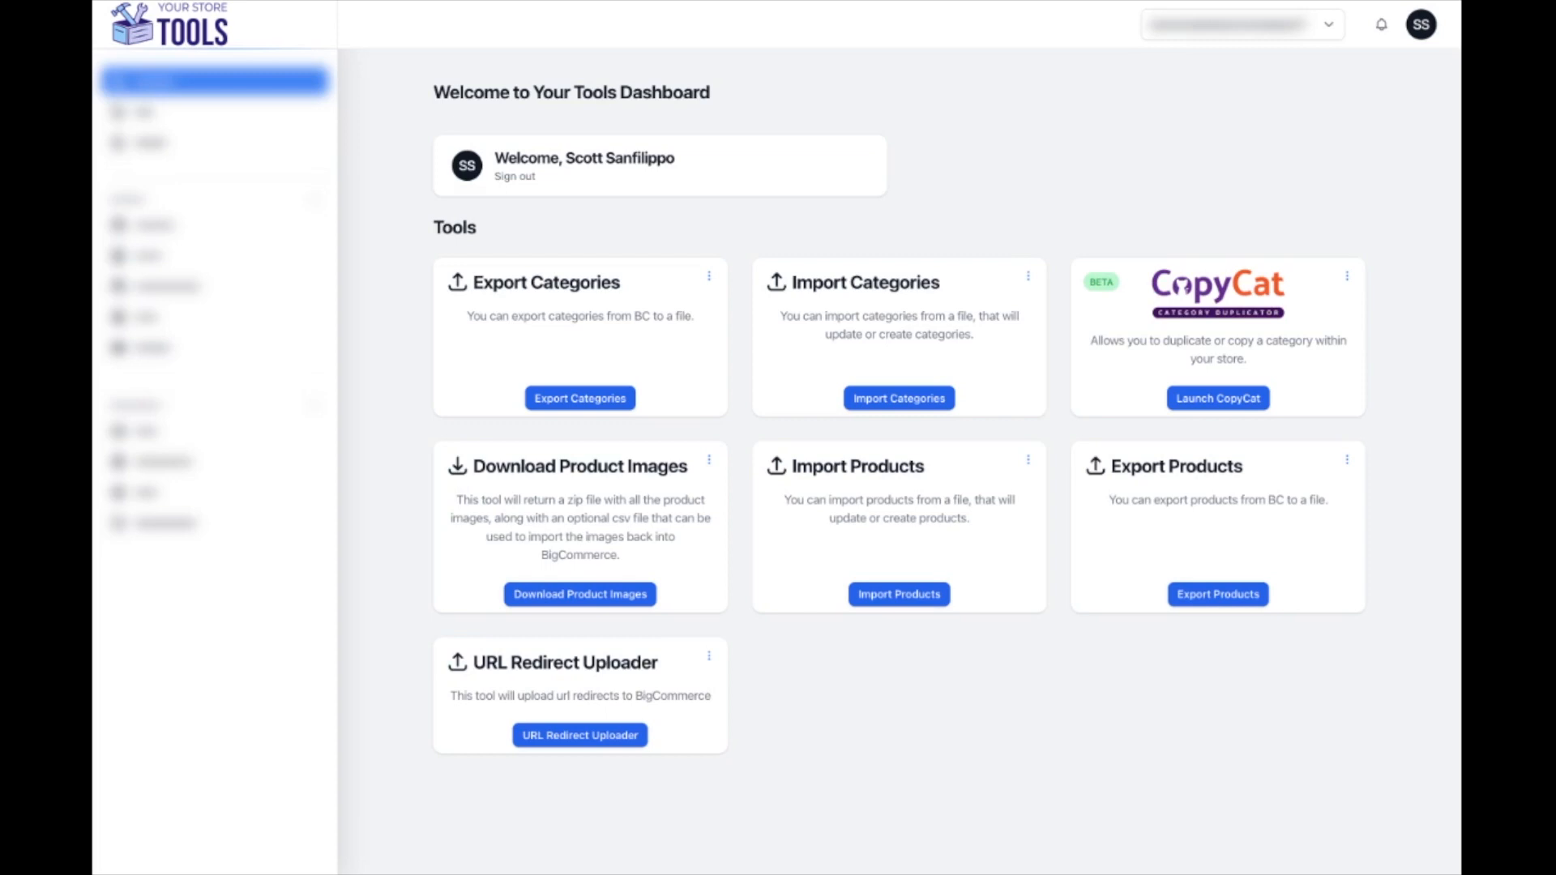
{"action": "left_click", "coordinate": [1218, 401]}
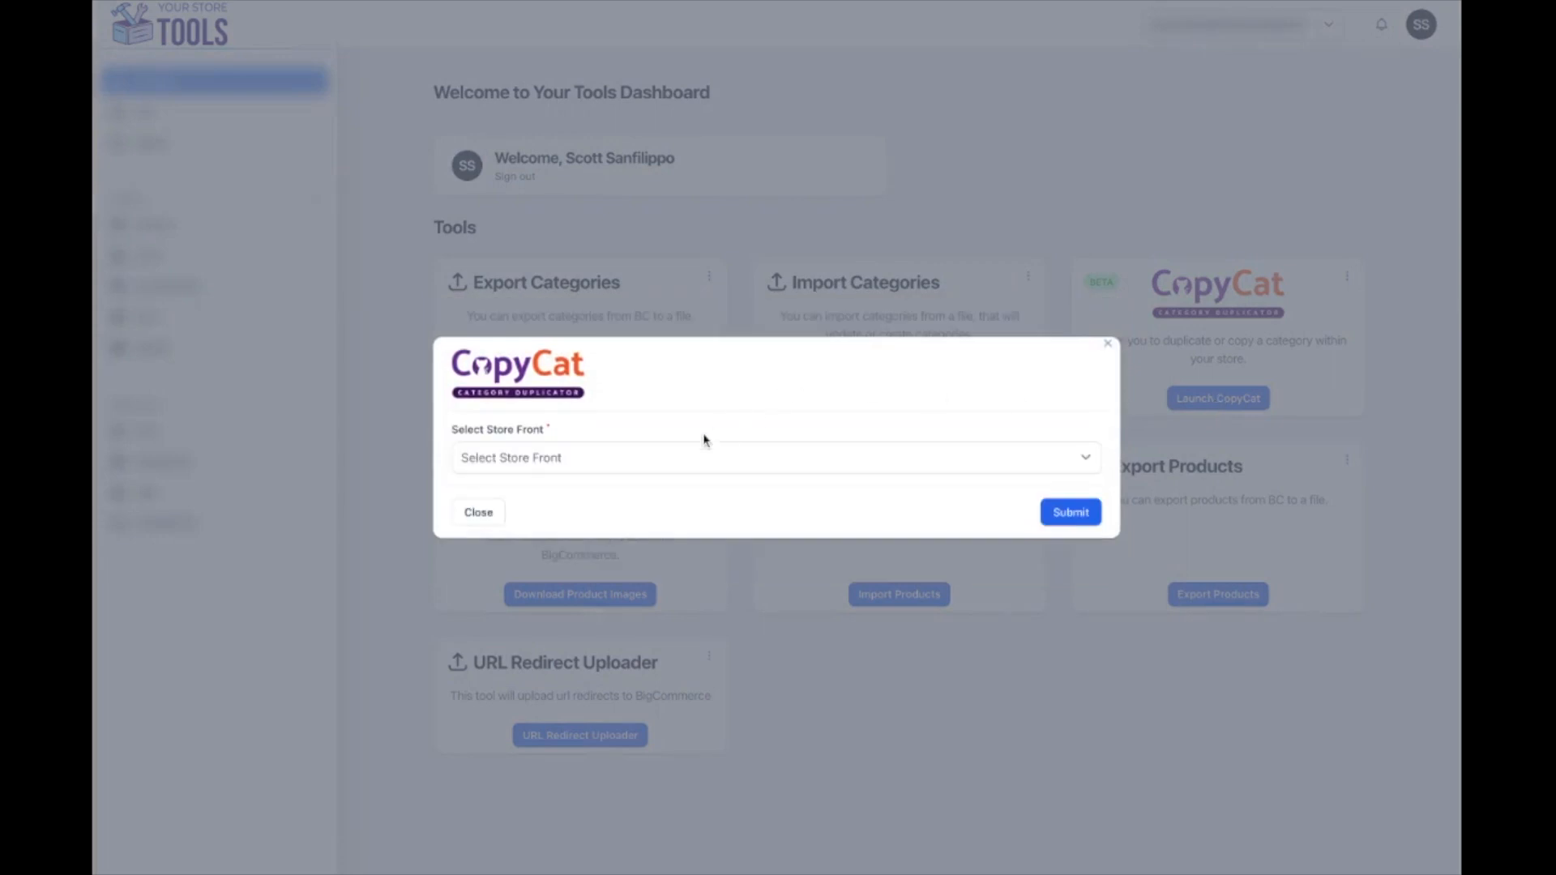
{"action": "left_click", "coordinate": [573, 461]}
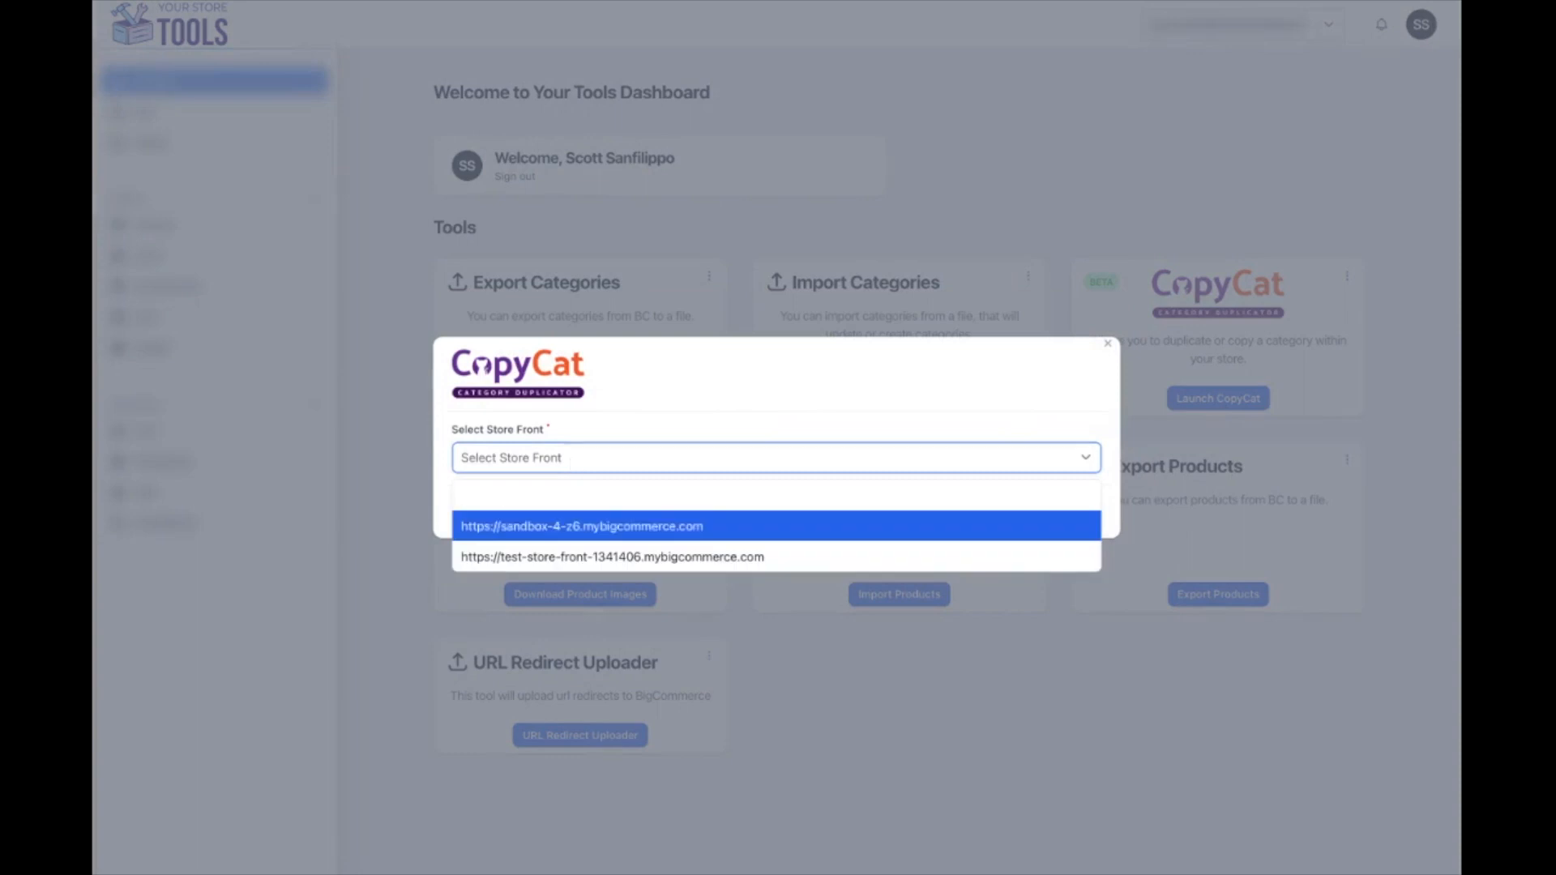
{"action": "left_click", "coordinate": [578, 528]}
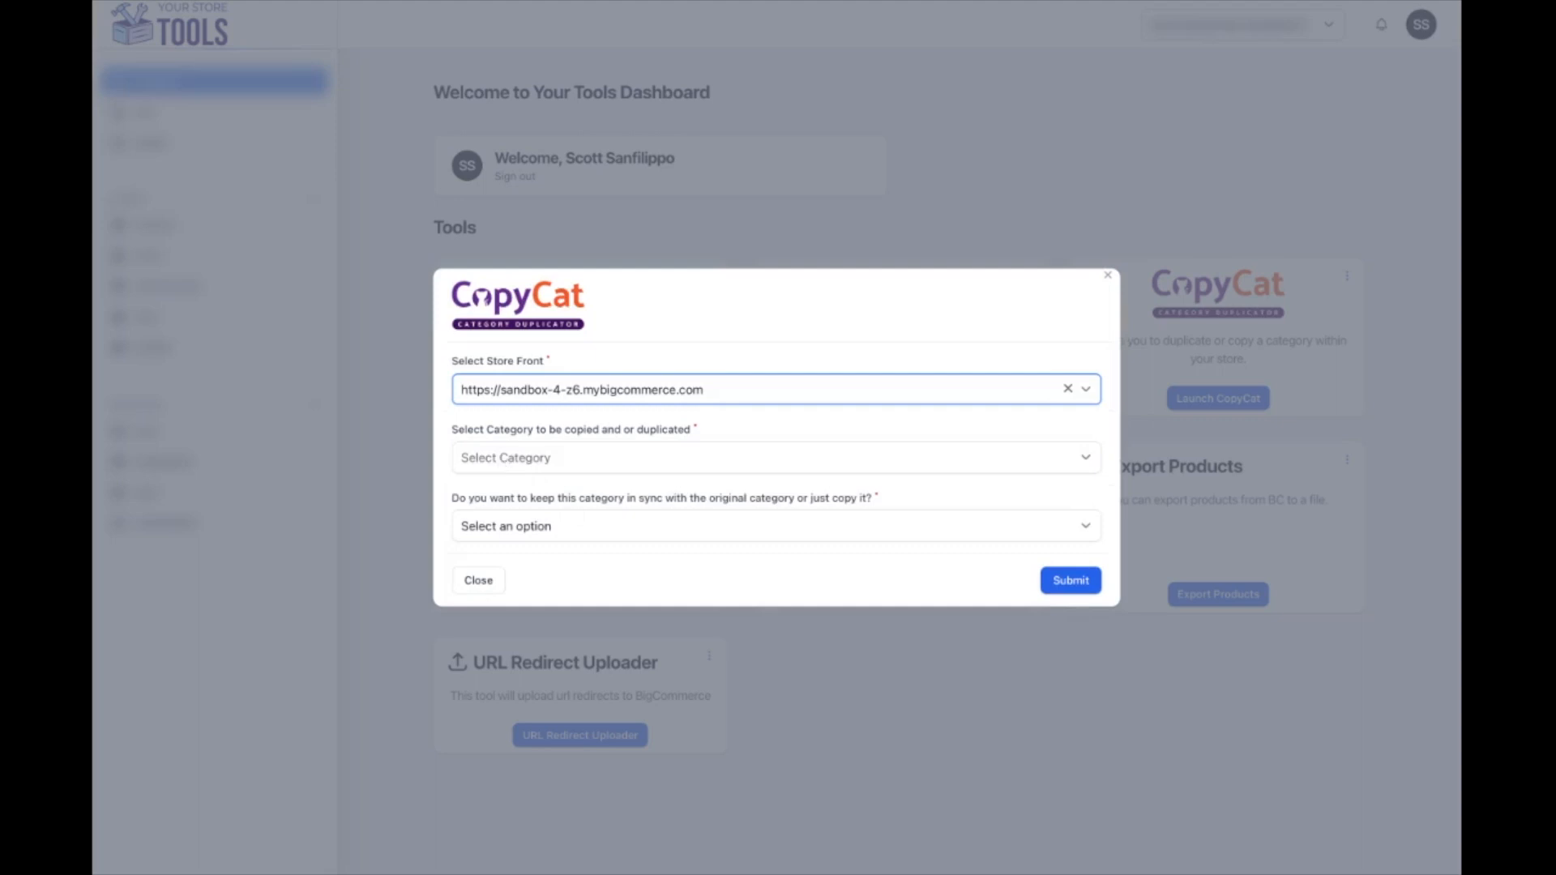
{"action": "left_click", "coordinate": [559, 458]}
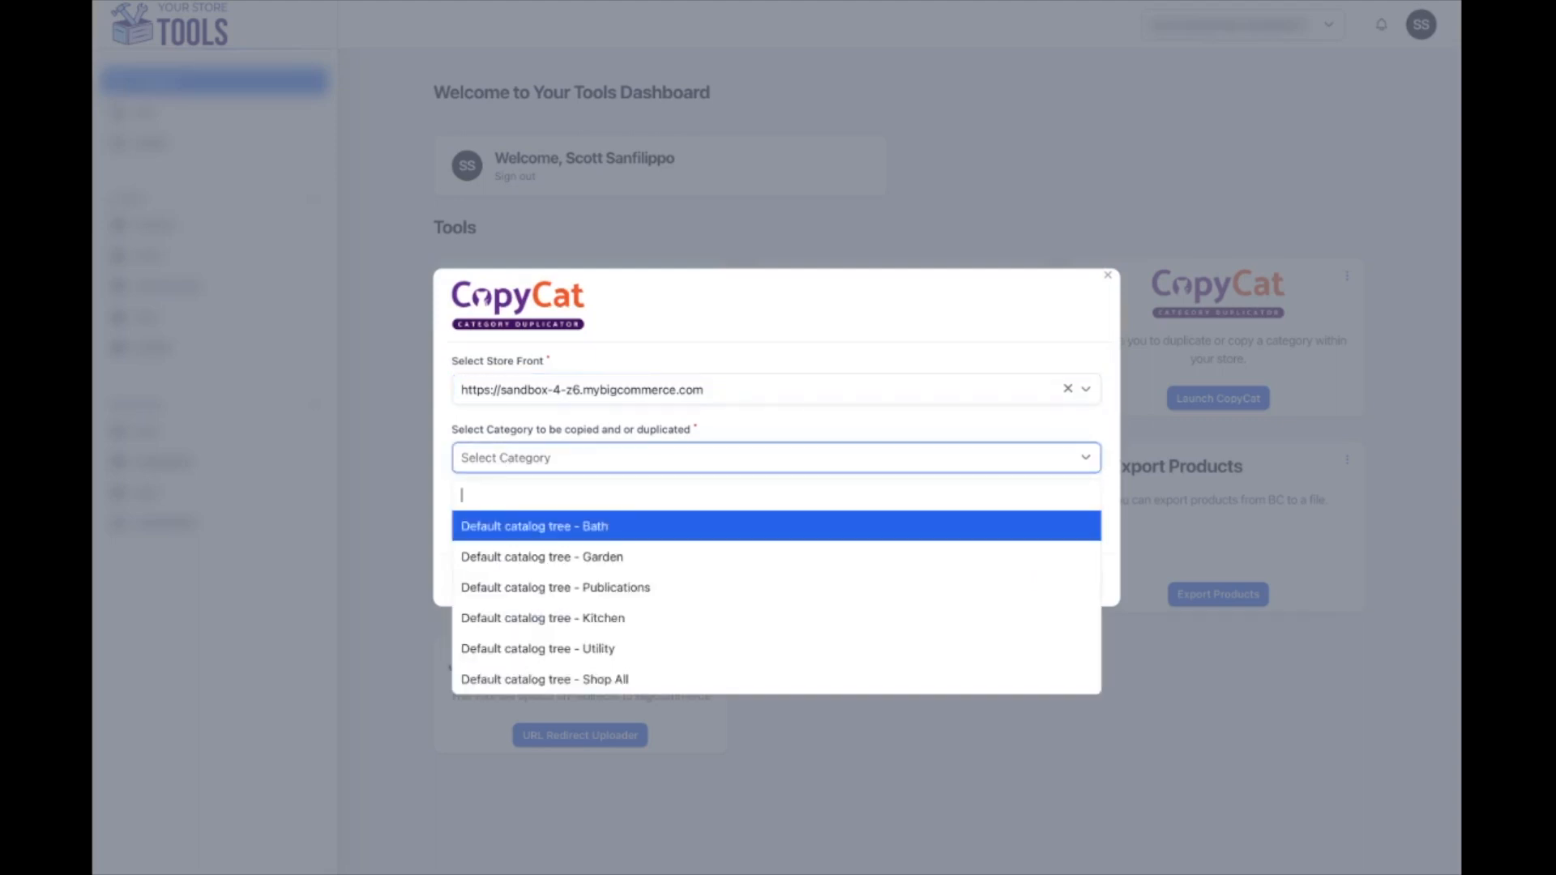
{"action": "left_click", "coordinate": [532, 528]}
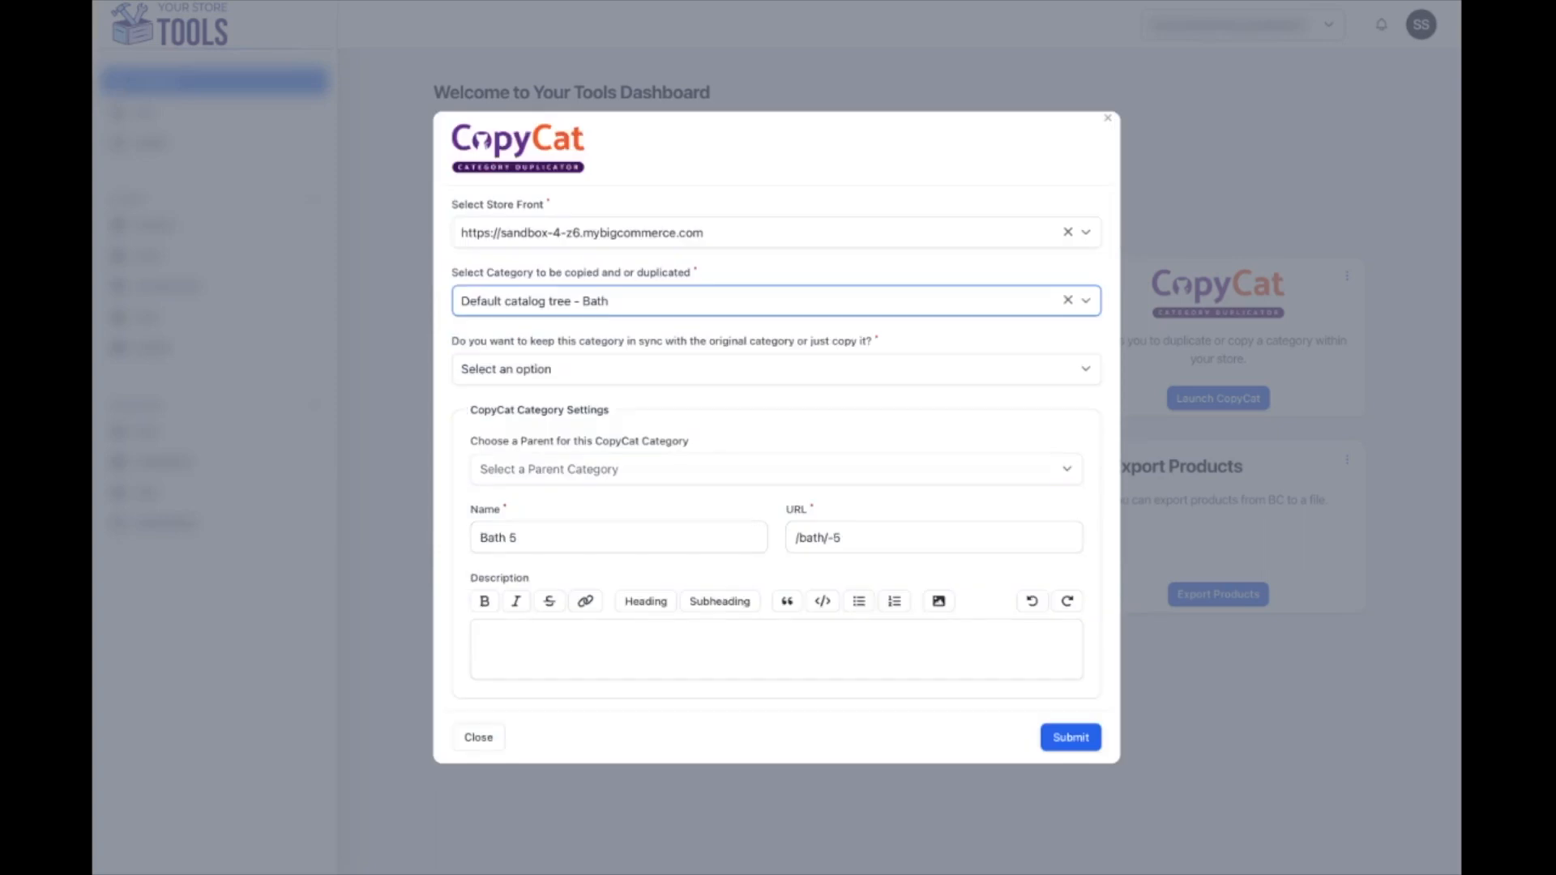
Set the copy to "Yes, sync with original category" and choose Utility as its parent category.
{"action": "left_click", "coordinate": [560, 366]}
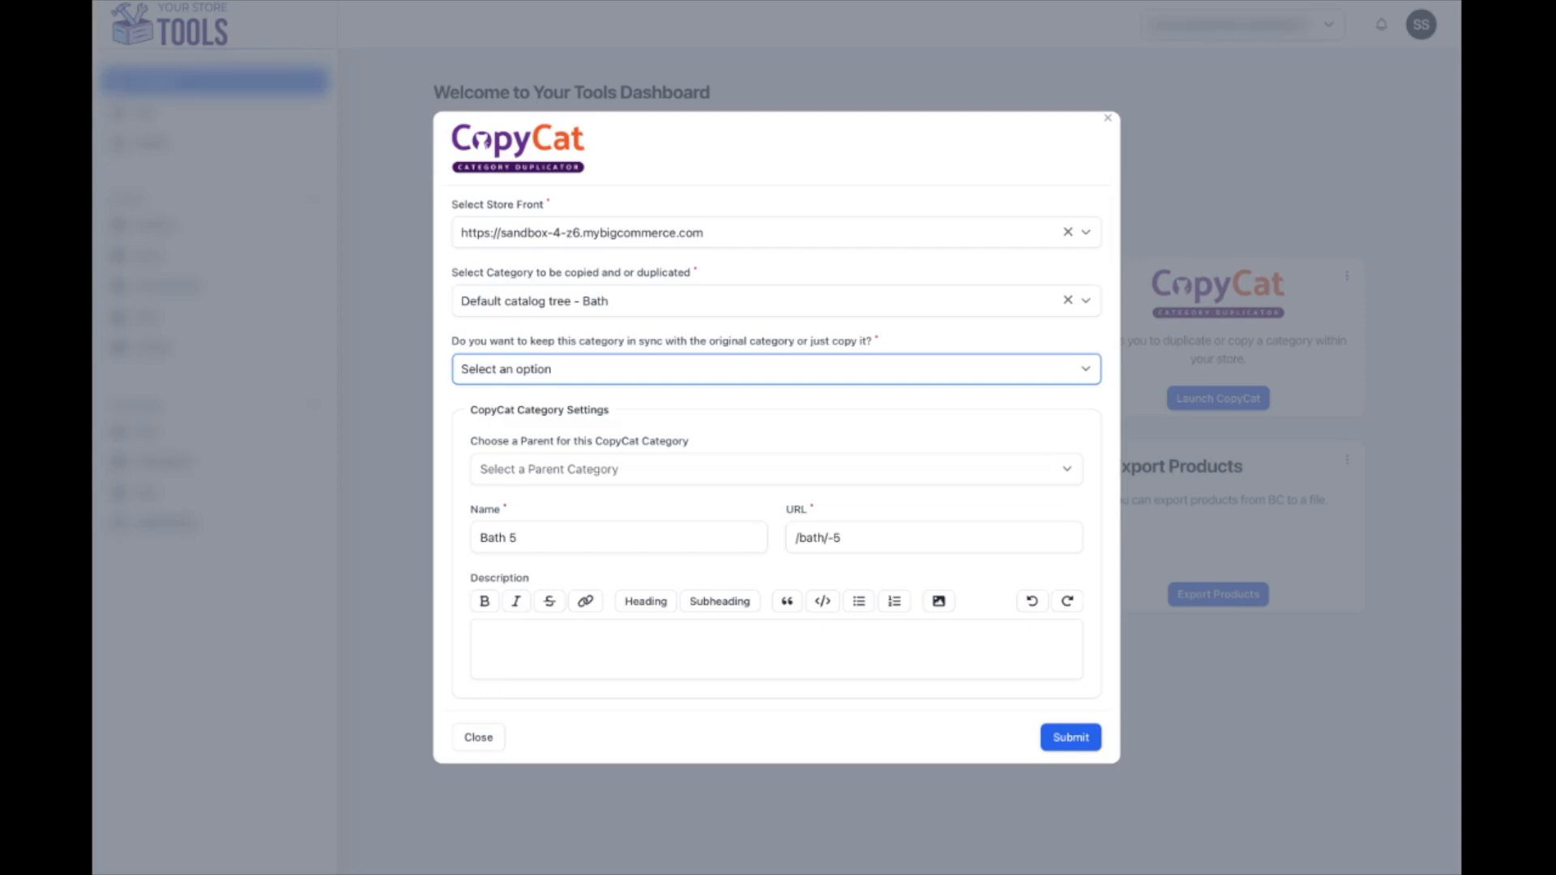
{"action": "left_click", "coordinate": [548, 388]}
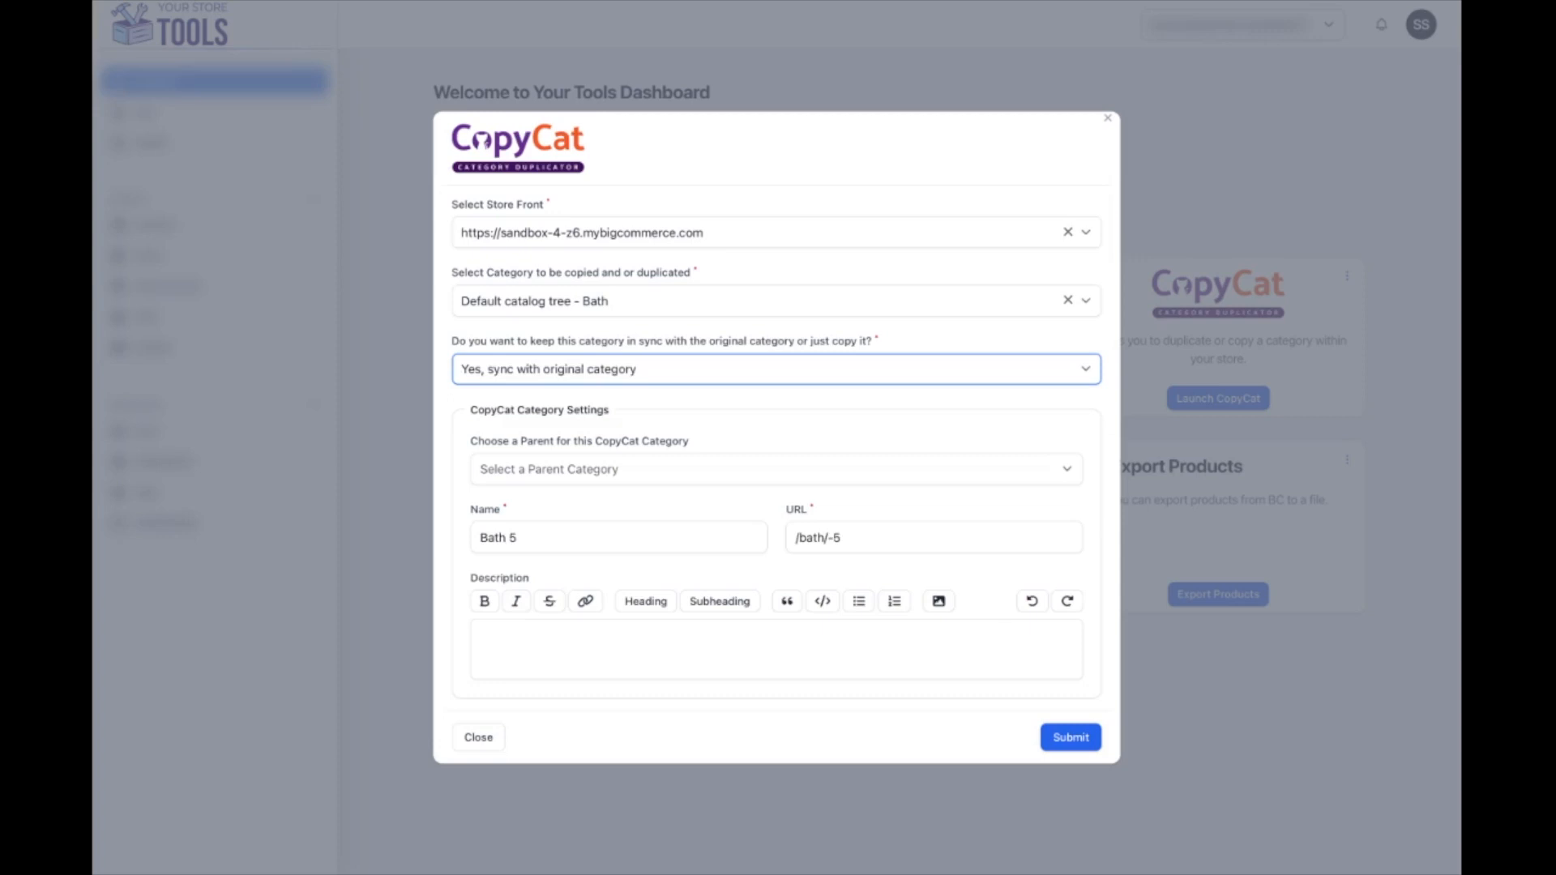
{"action": "left_click", "coordinate": [595, 470]}
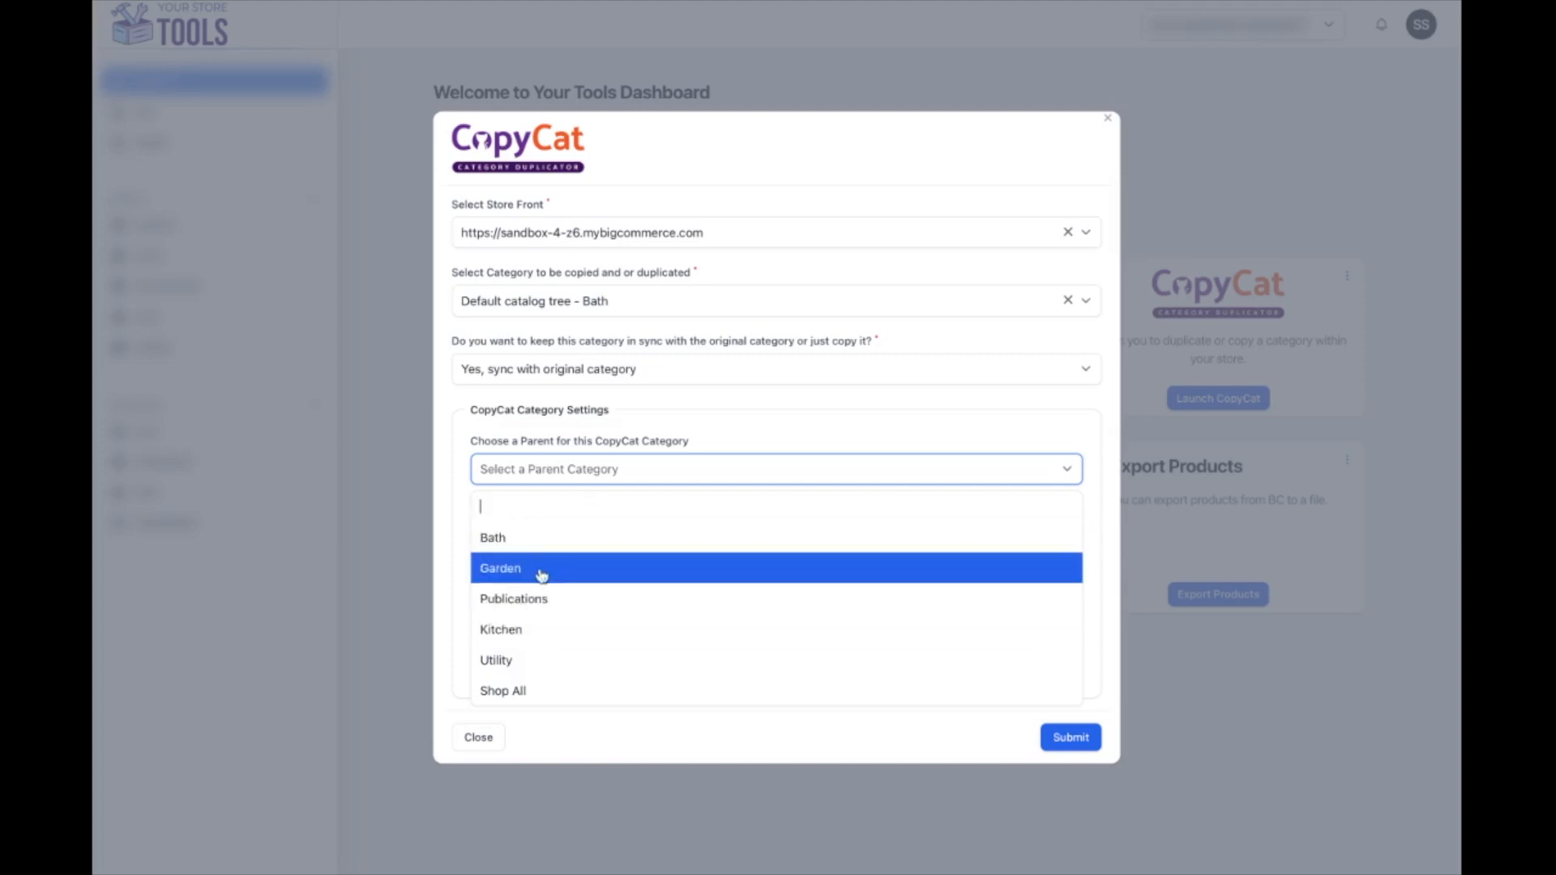
{"action": "left_click", "coordinate": [522, 663]}
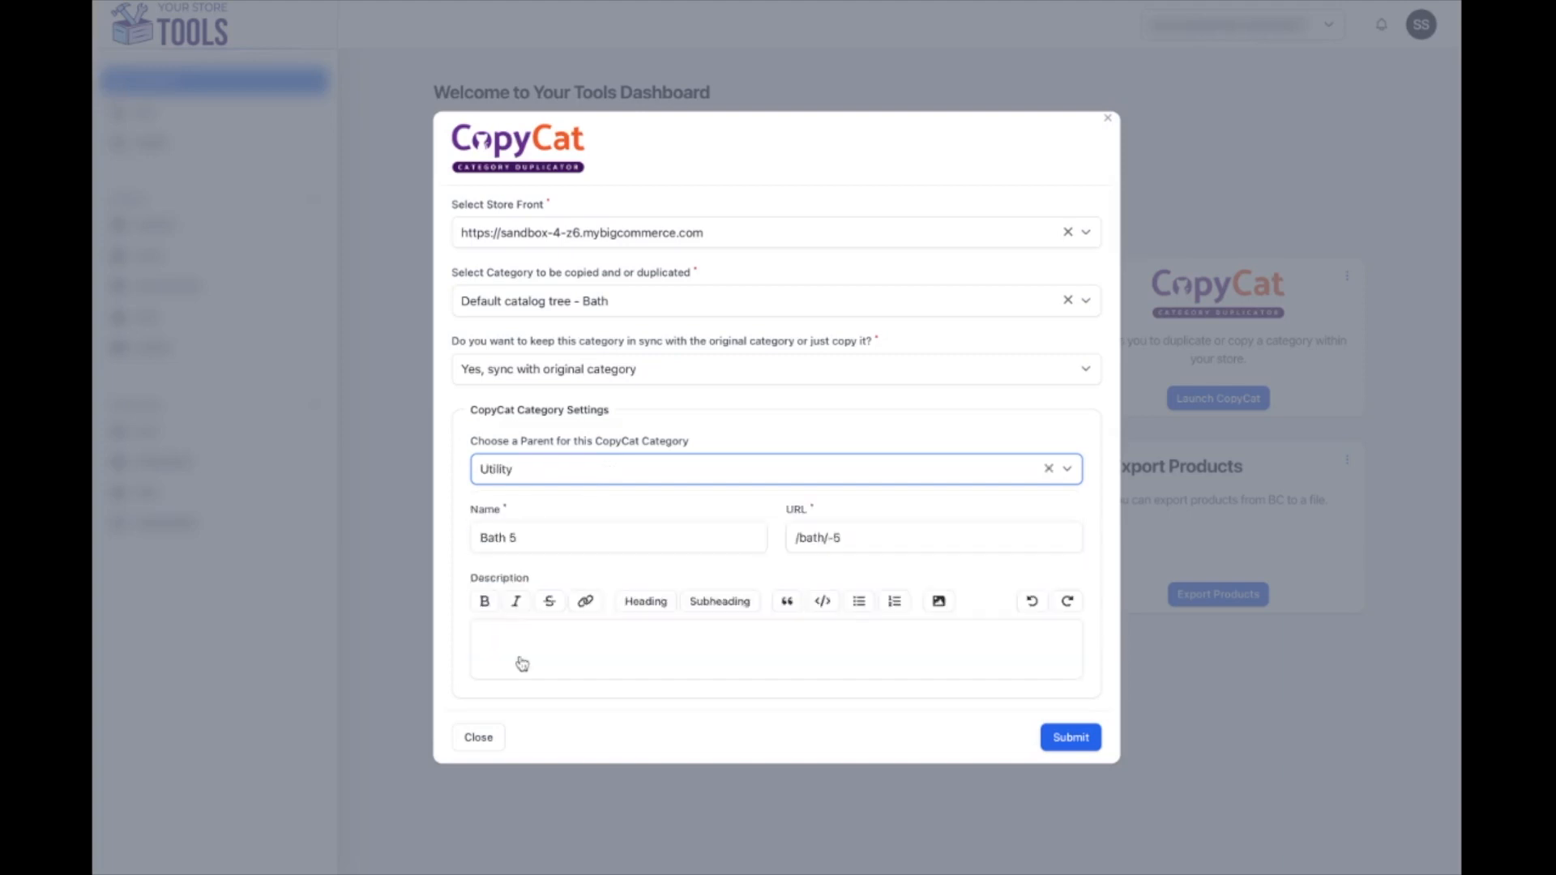
Name the copied category "Bath Ultilites" and set its URL to /bath-utilites/.
{"action": "left_click", "coordinate": [548, 534]}
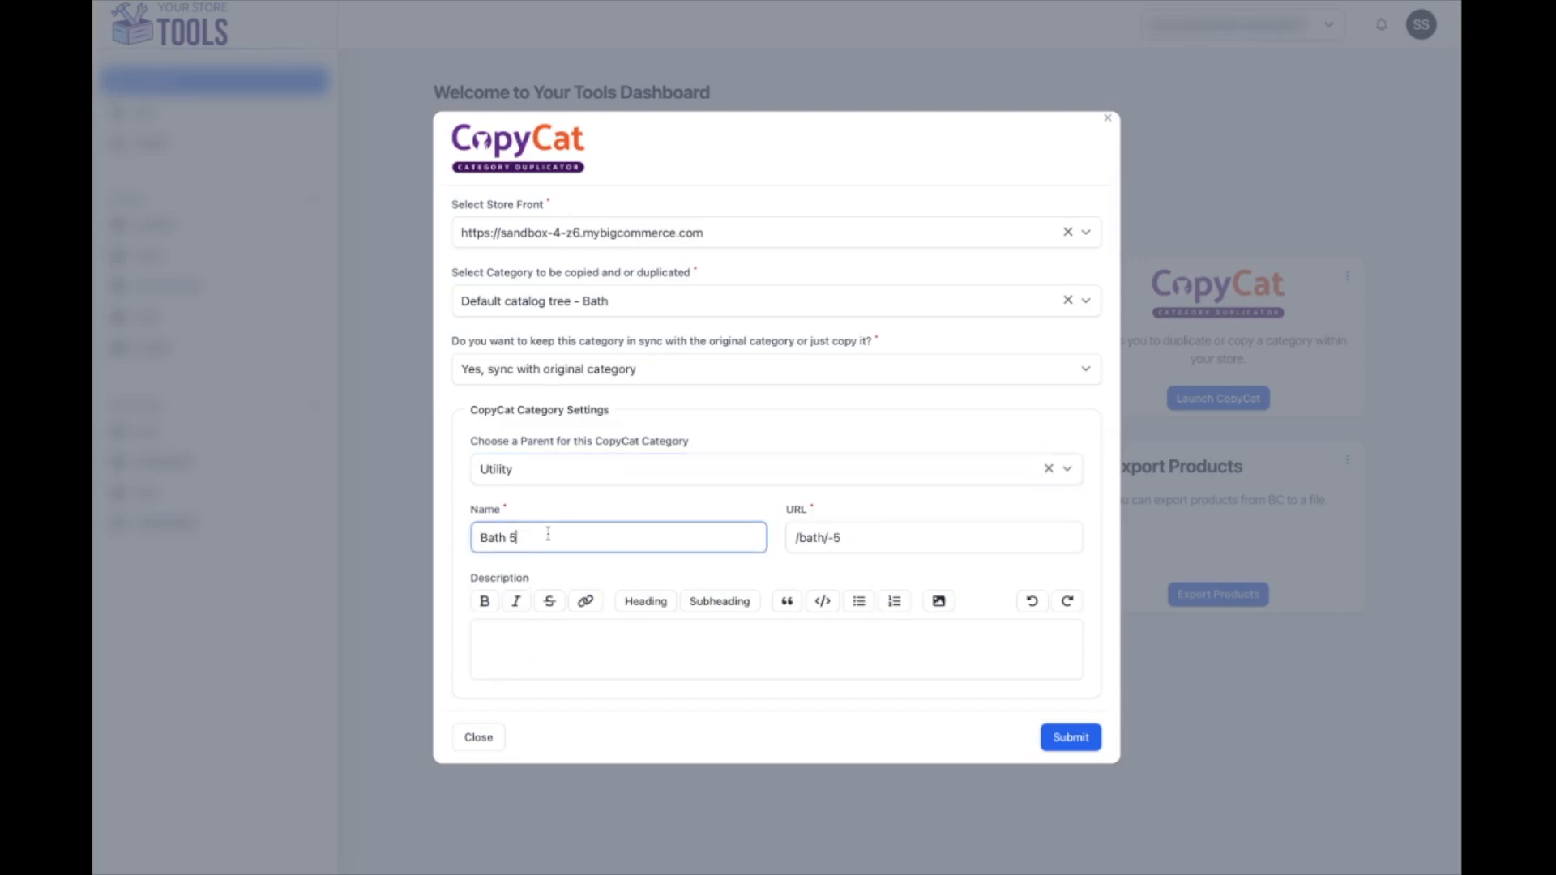
{"action": "key", "text": "BackSpace"}
{"action": "key", "text": "BackSpace"}
{"action": "type", "text": "Ultilites"}
{"action": "left_click", "coordinate": [847, 532]}
{"action": "key", "text": "BackSpace"}
{"action": "key", "text": "BackSpace"}
{"action": "type", "text": "-u"}
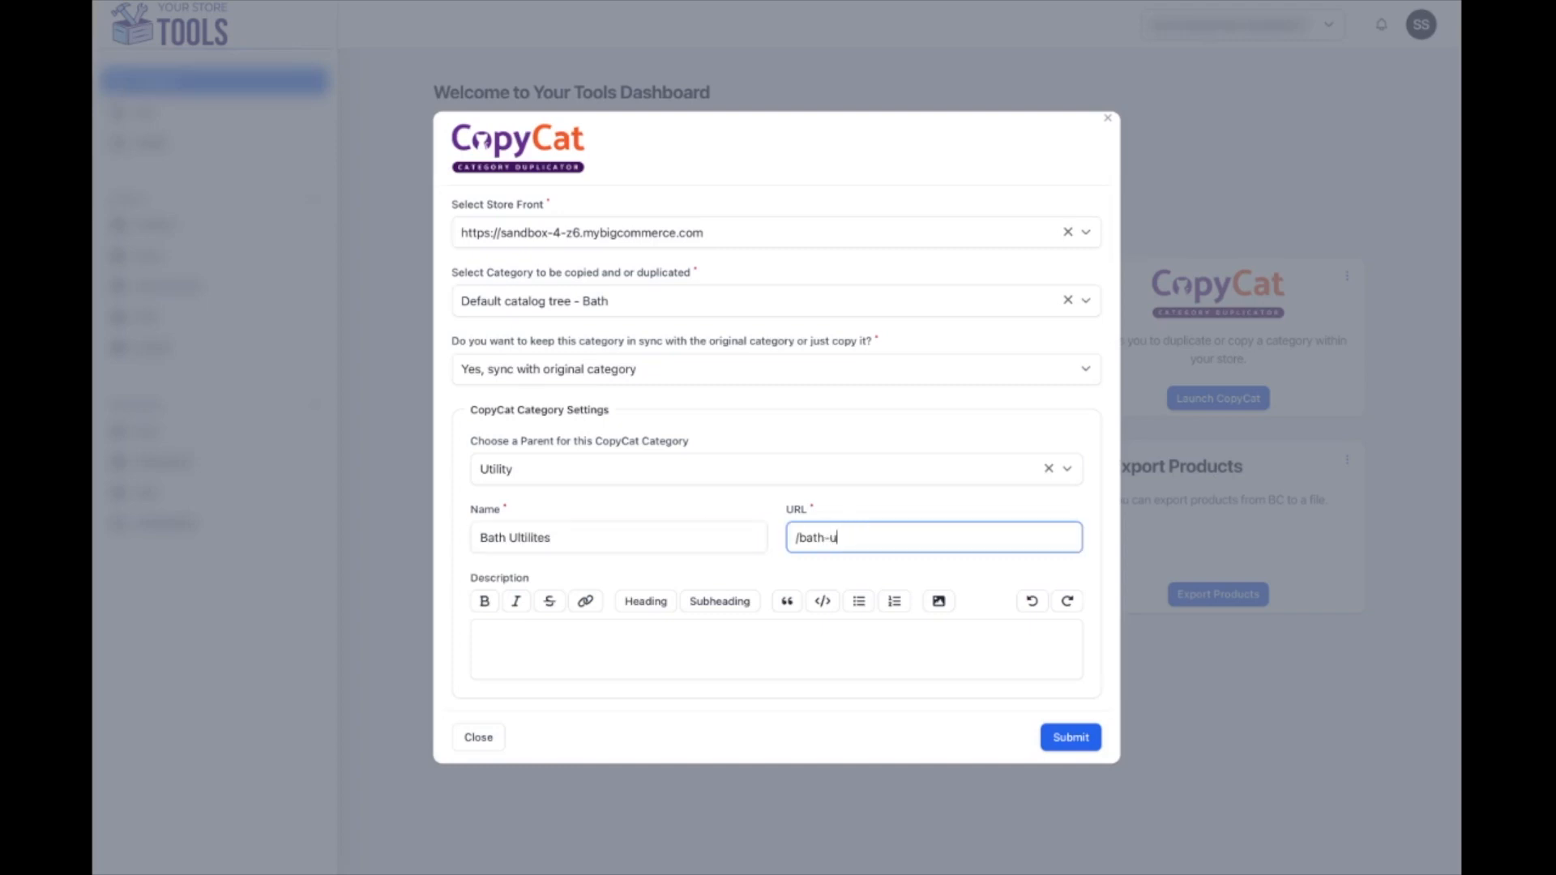
{"action": "type", "text": "tilites/"}
Fill in the placeholder description "dsjf adfj kjasdfkl jkdsajf kjadfk j lkasdjf kljasd fas" and submit the category copy.
{"action": "left_click", "coordinate": [571, 640]}
{"action": "type", "text": "dsjf adfj kjasdfkl jkdsajf kjadfk j lkasdjf kljasd fas"}
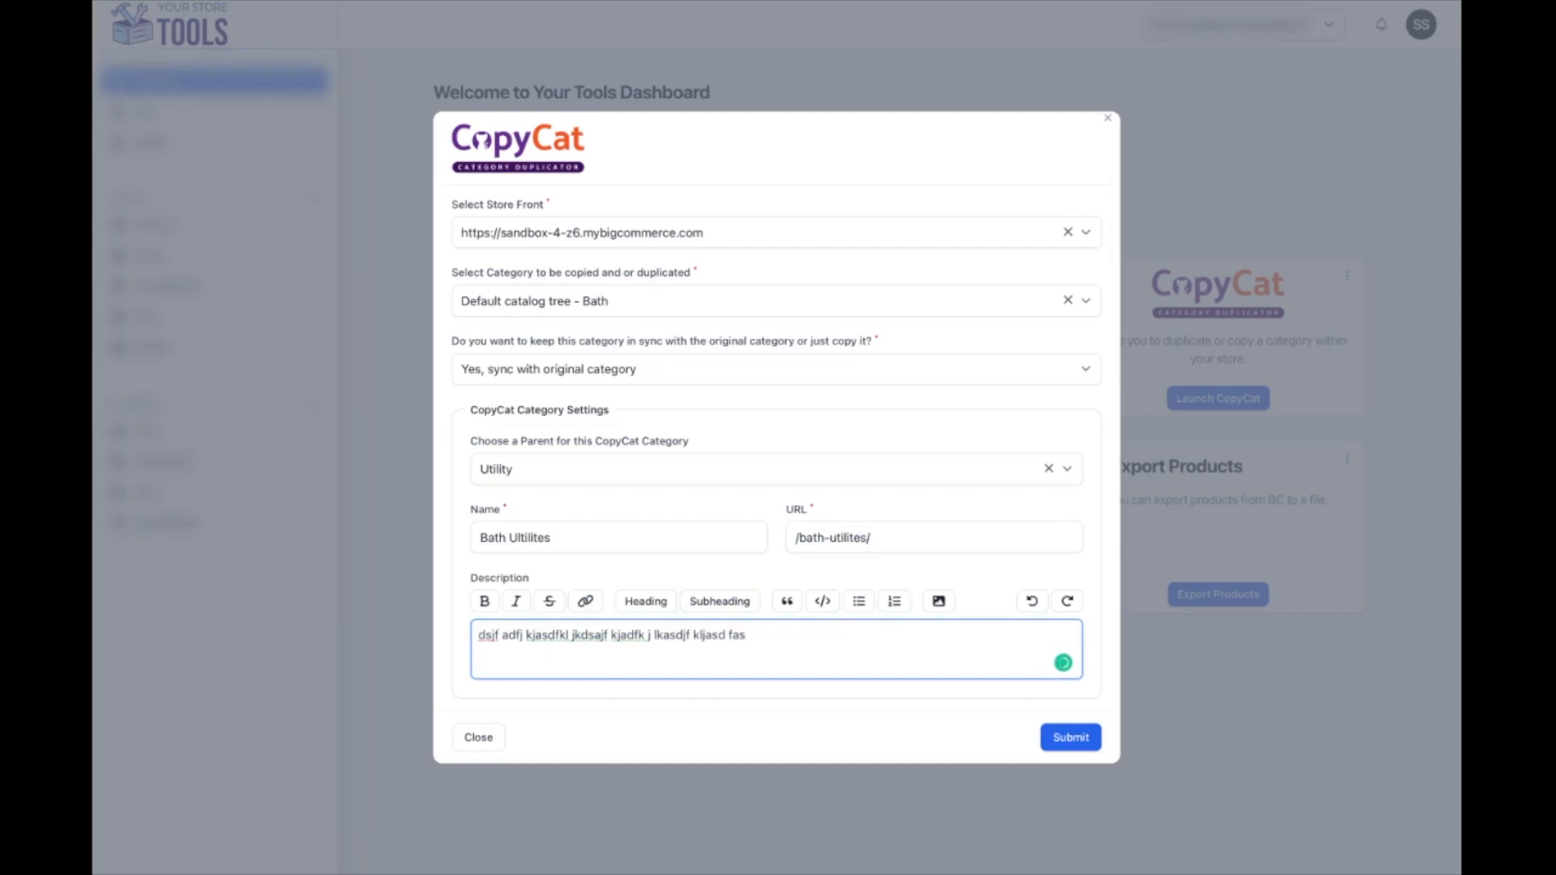
{"action": "left_click", "coordinate": [1071, 740]}
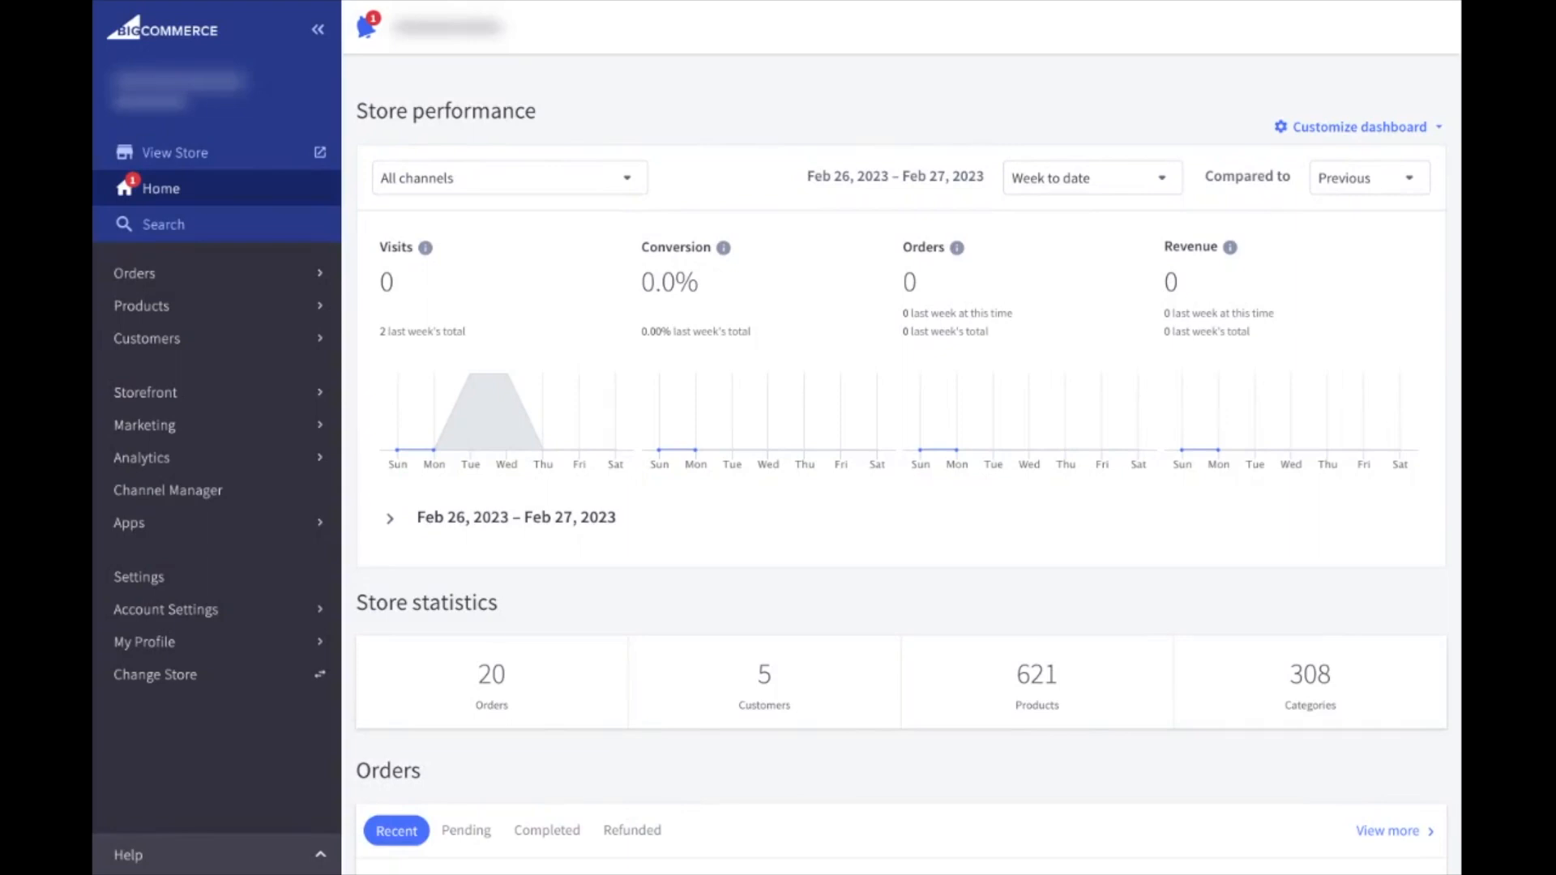
Switch to the BigCommerce admin and open the Bath Utilities subcategory under Utility in the product categories.
{"action": "left_click", "coordinate": [128, 315]}
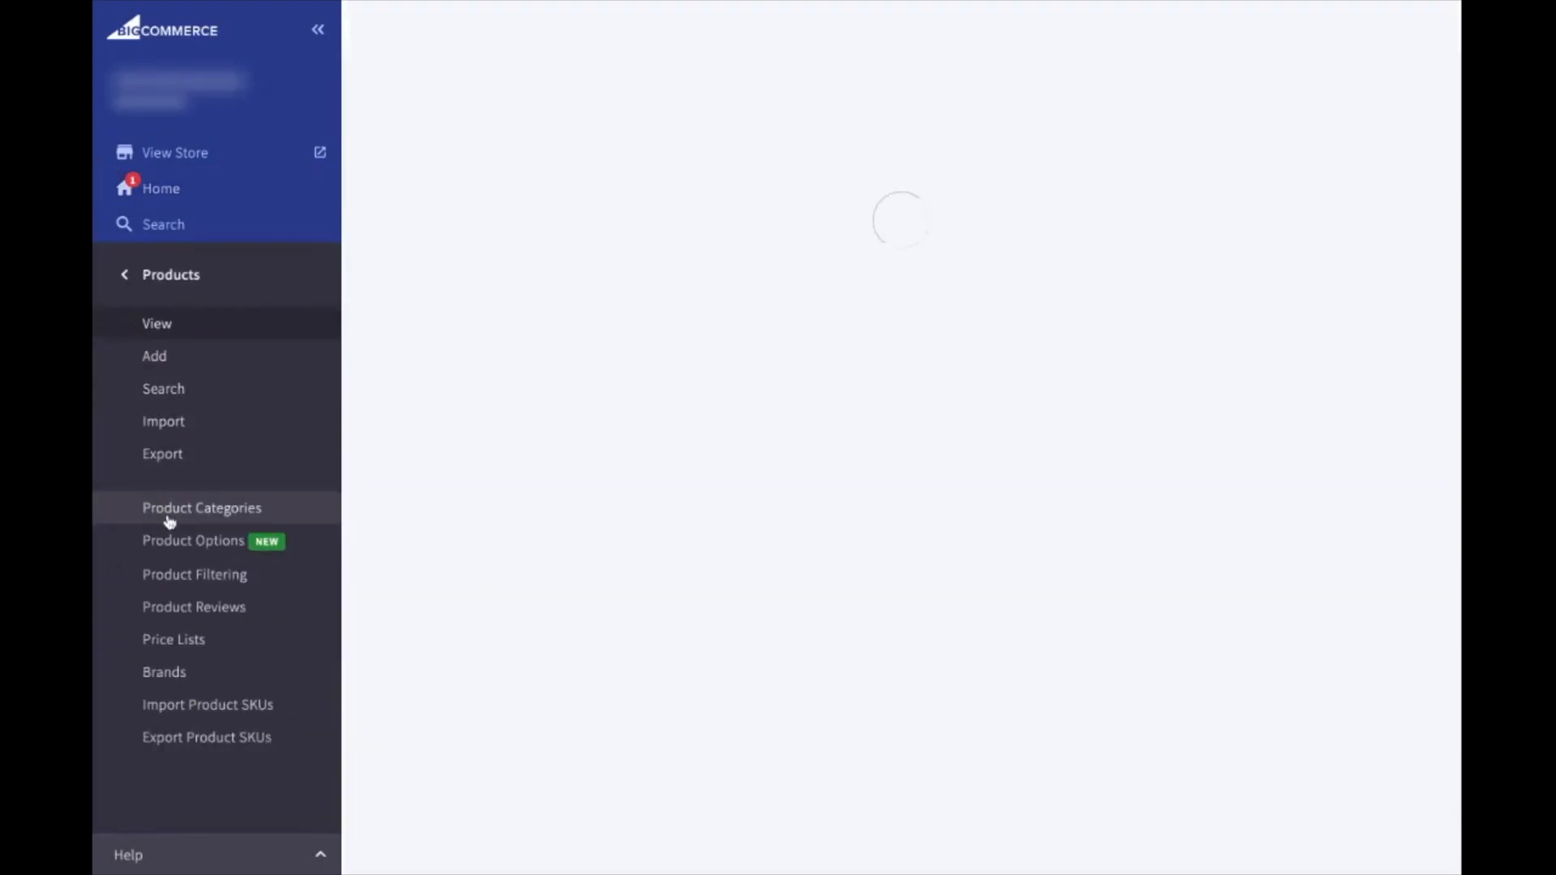
{"action": "left_click", "coordinate": [169, 513]}
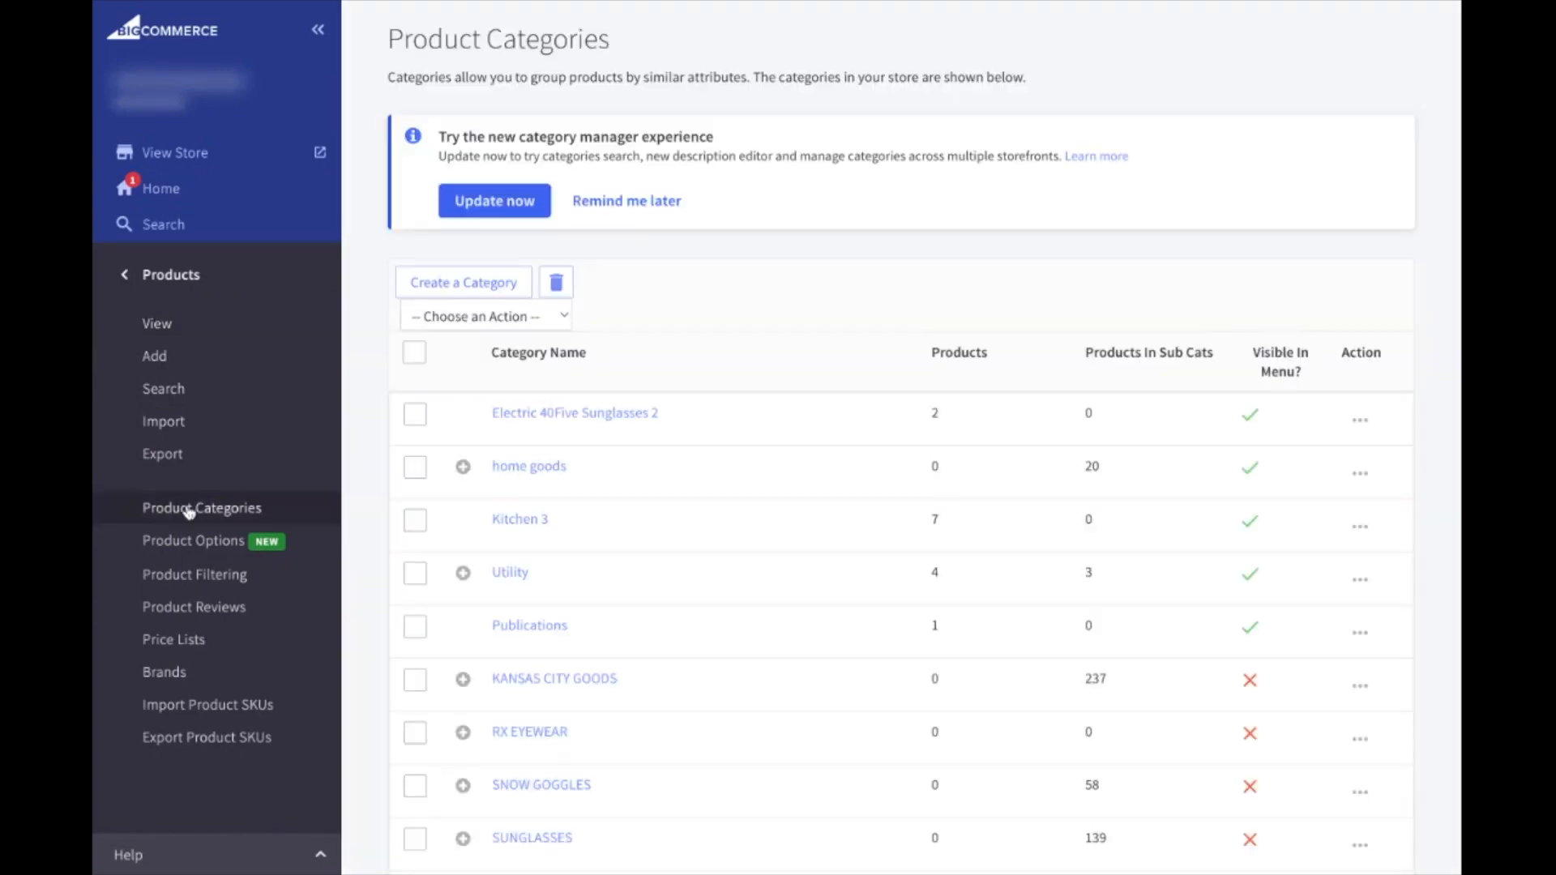
{"action": "scroll", "coordinate": [753, 391], "scroll_direction": "down", "scroll_amount": 3}
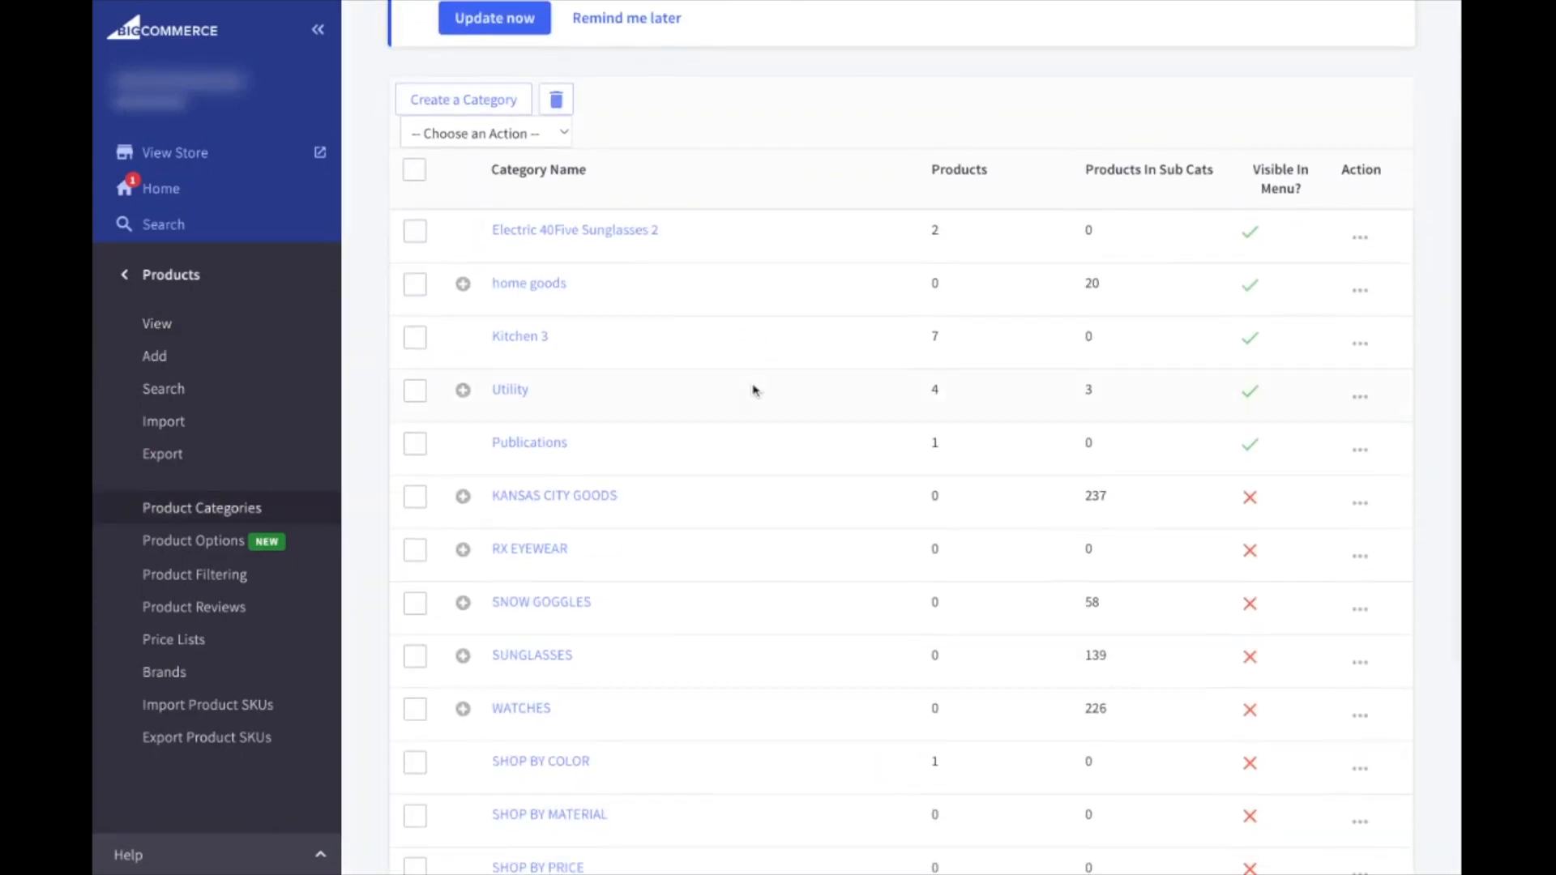
{"action": "left_click", "coordinate": [463, 393]}
{"action": "scroll", "coordinate": [463, 394], "scroll_direction": "down", "scroll_amount": 5}
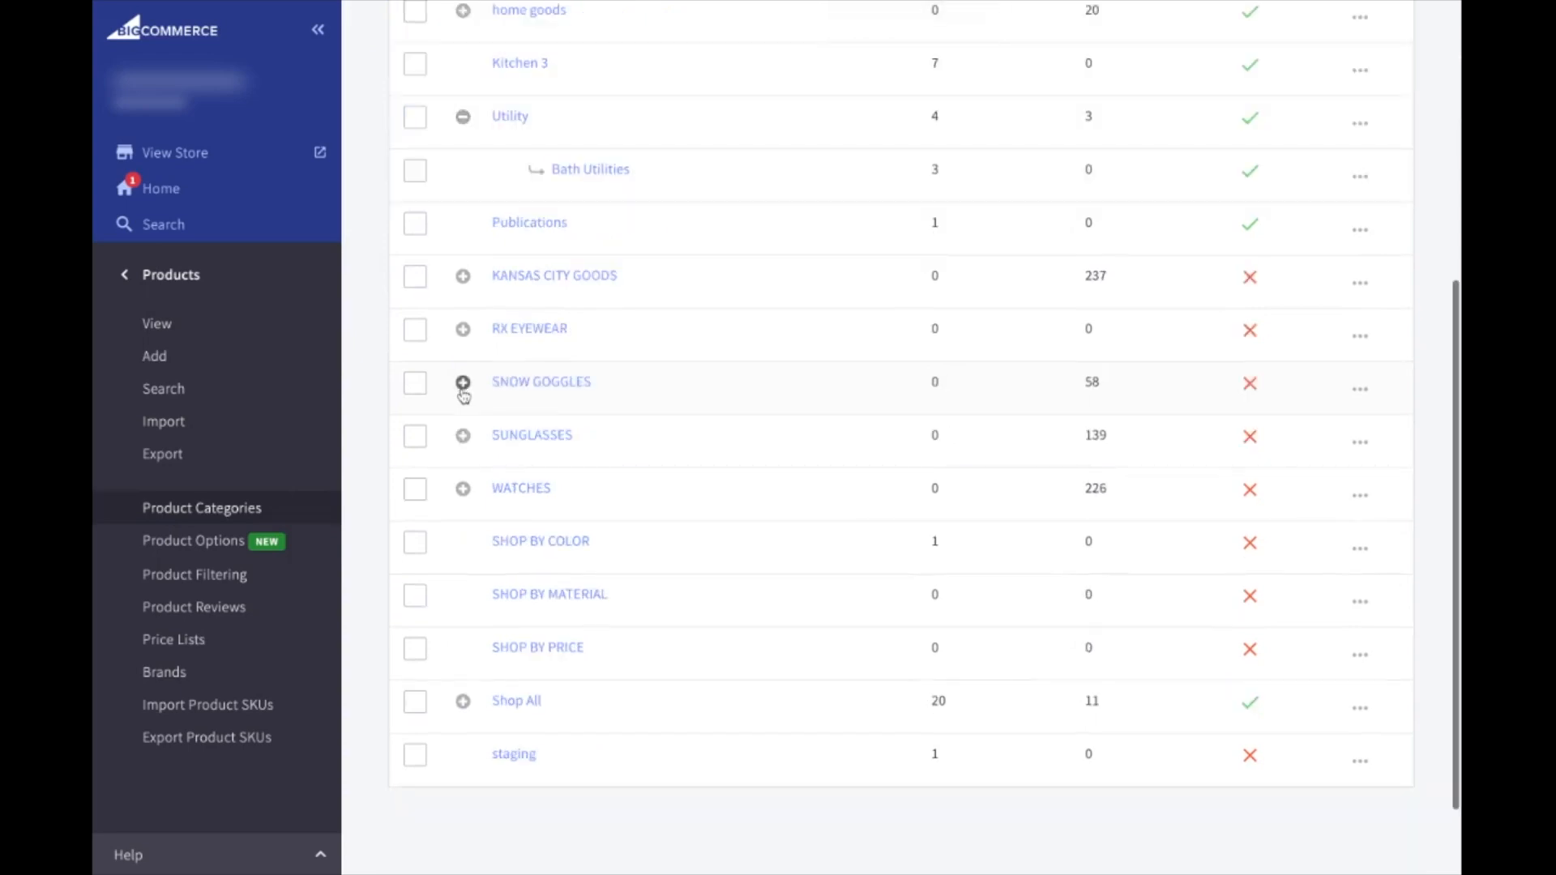
{"action": "left_click", "coordinate": [601, 175]}
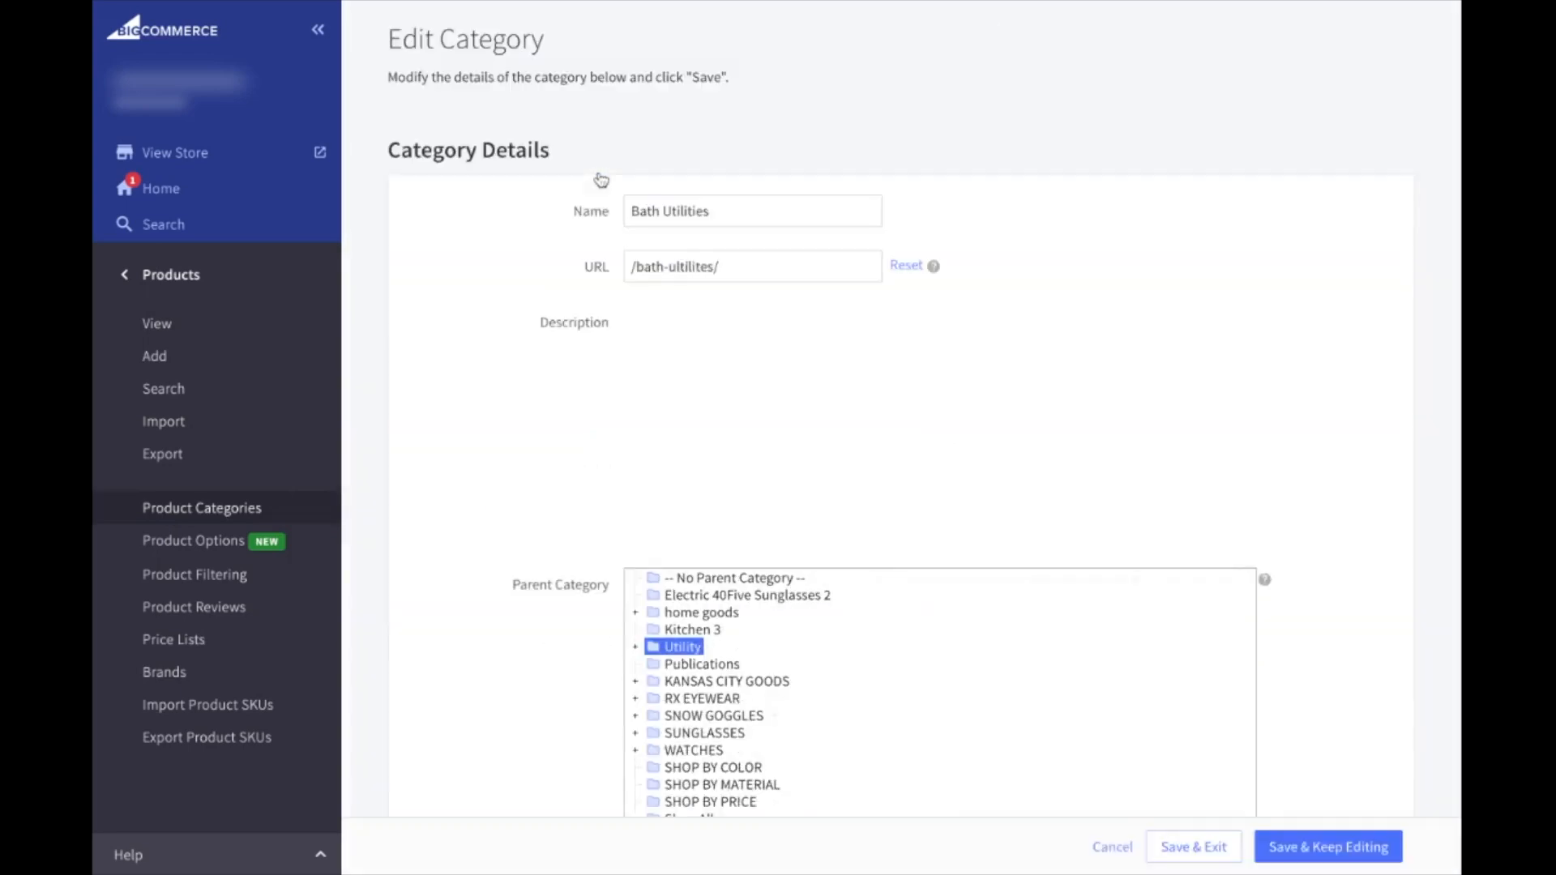
Review the category's URL, description, parent category and search engine optimization fields, including the meta keywords.
{"action": "left_click", "coordinate": [728, 272]}
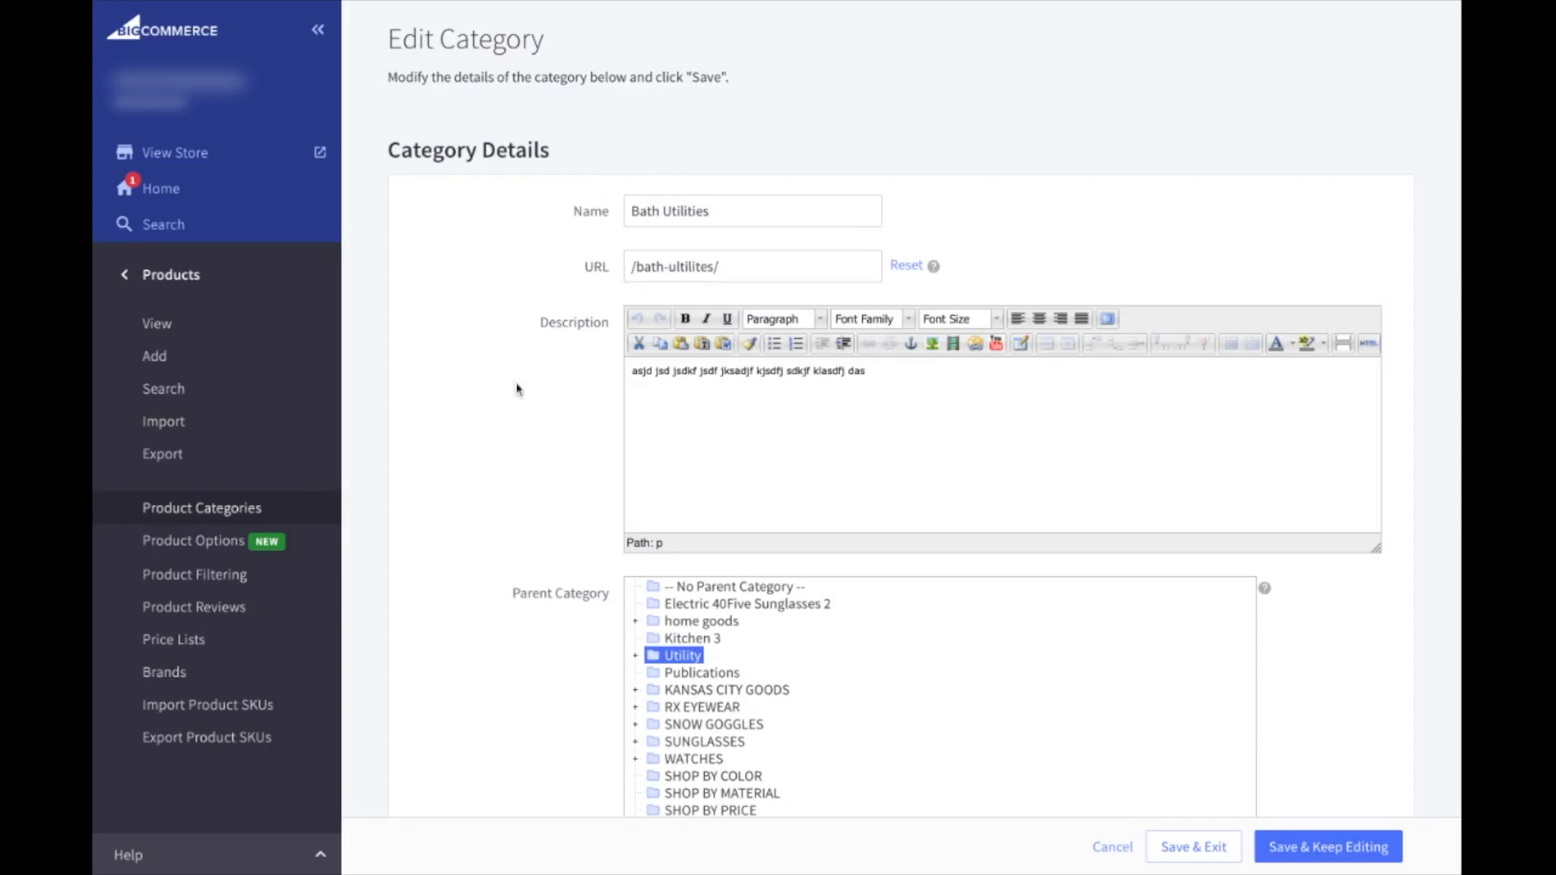
{"action": "scroll", "coordinate": [517, 389], "scroll_direction": "down", "scroll_amount": 9}
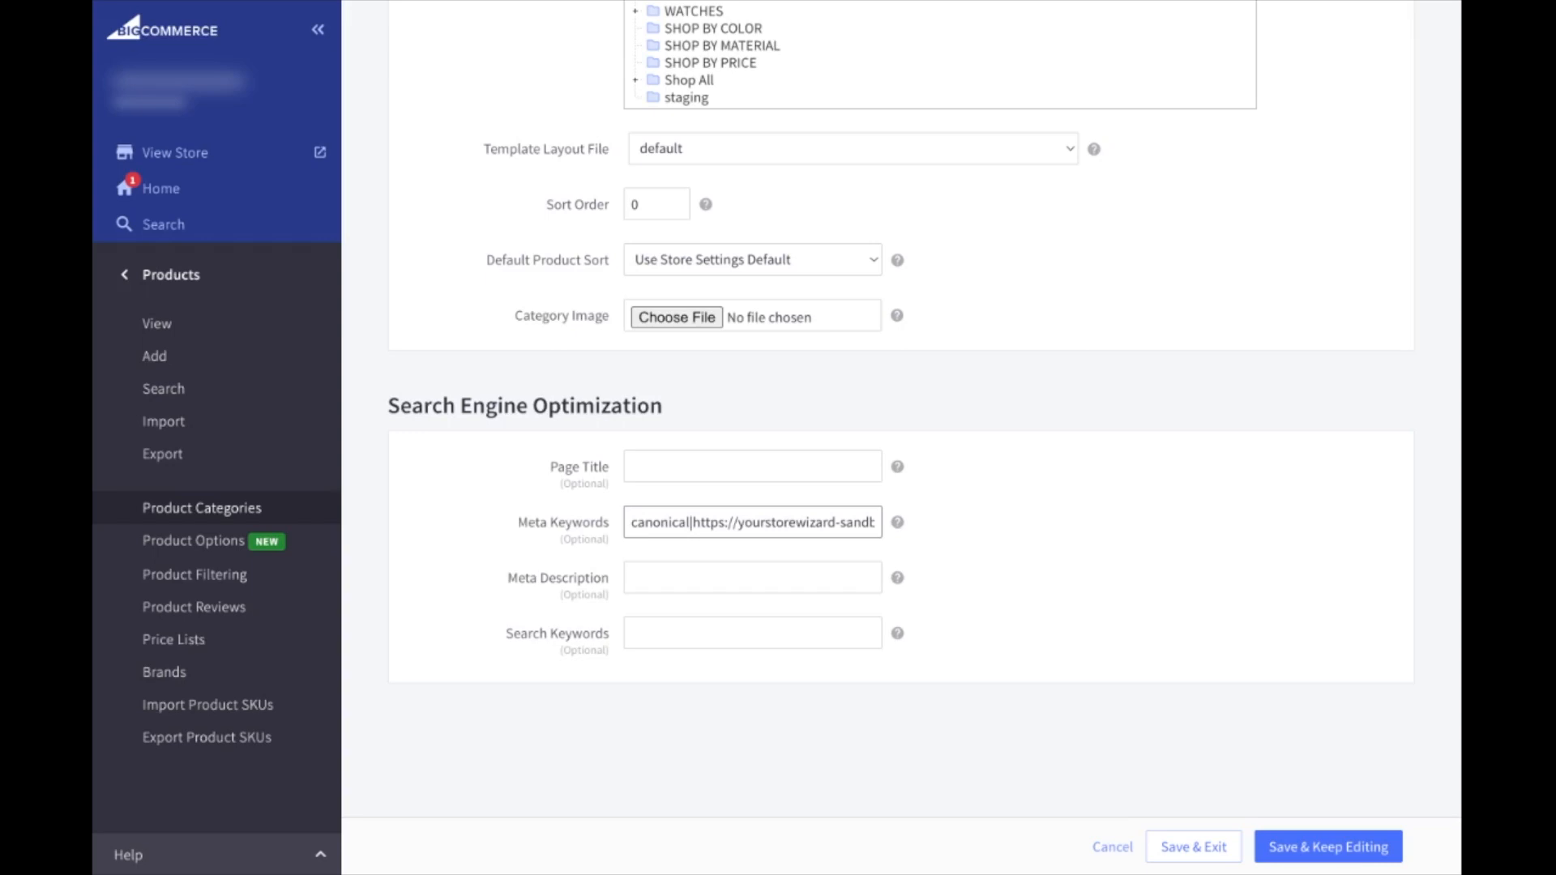
{"action": "scroll", "coordinate": [625, 497], "scroll_direction": "up", "scroll_amount": 10}
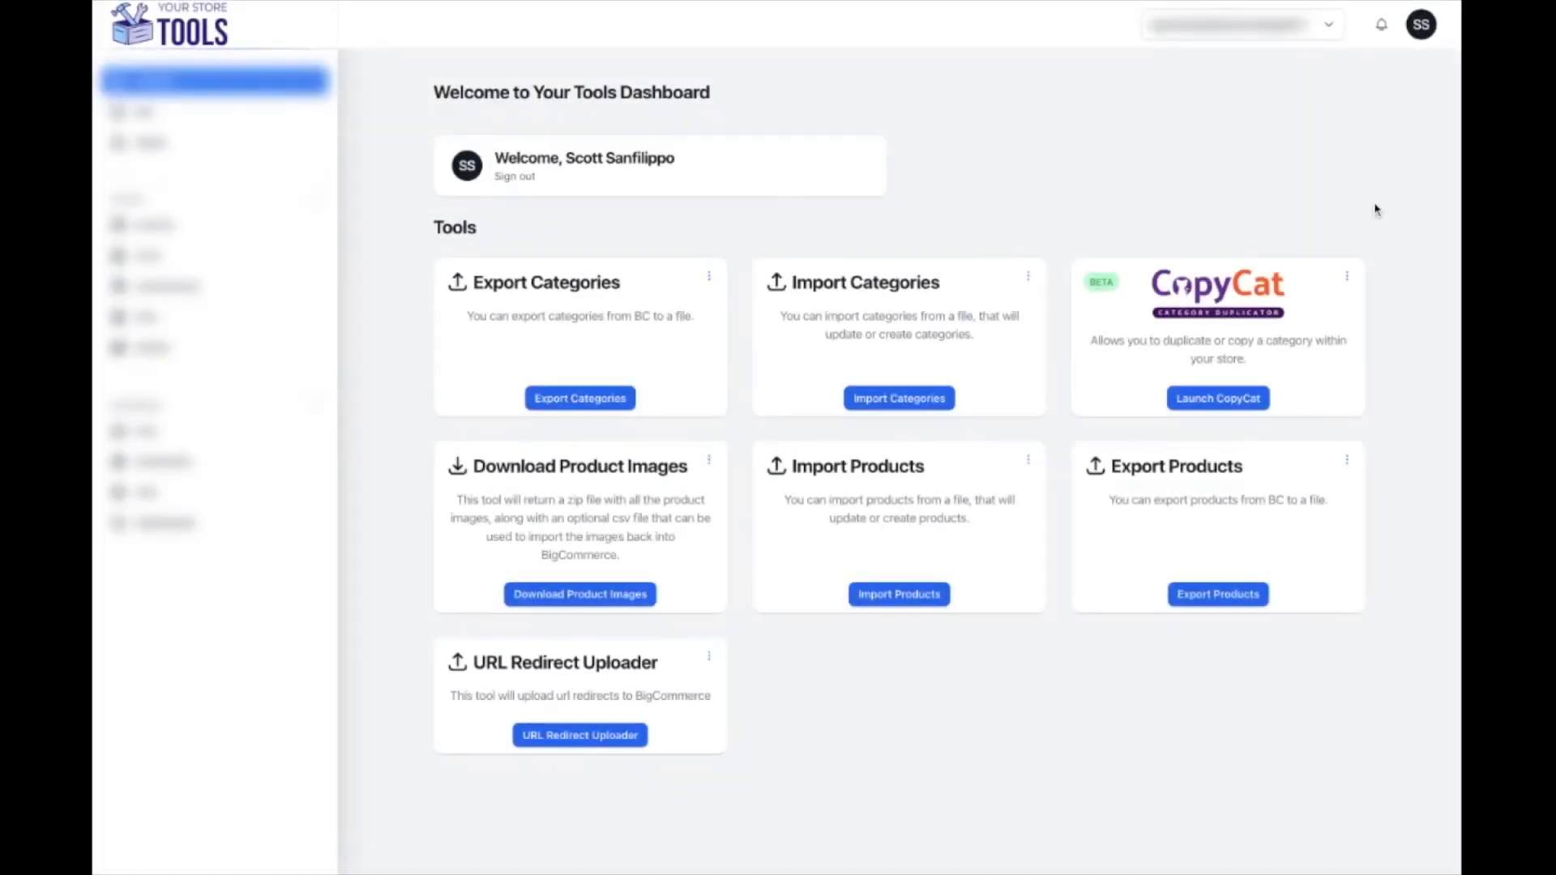
Switch back to Your Store Tools and open the Bath Ultilites entry for editing from CopyCat's category list.
{"action": "left_click", "coordinate": [1347, 276]}
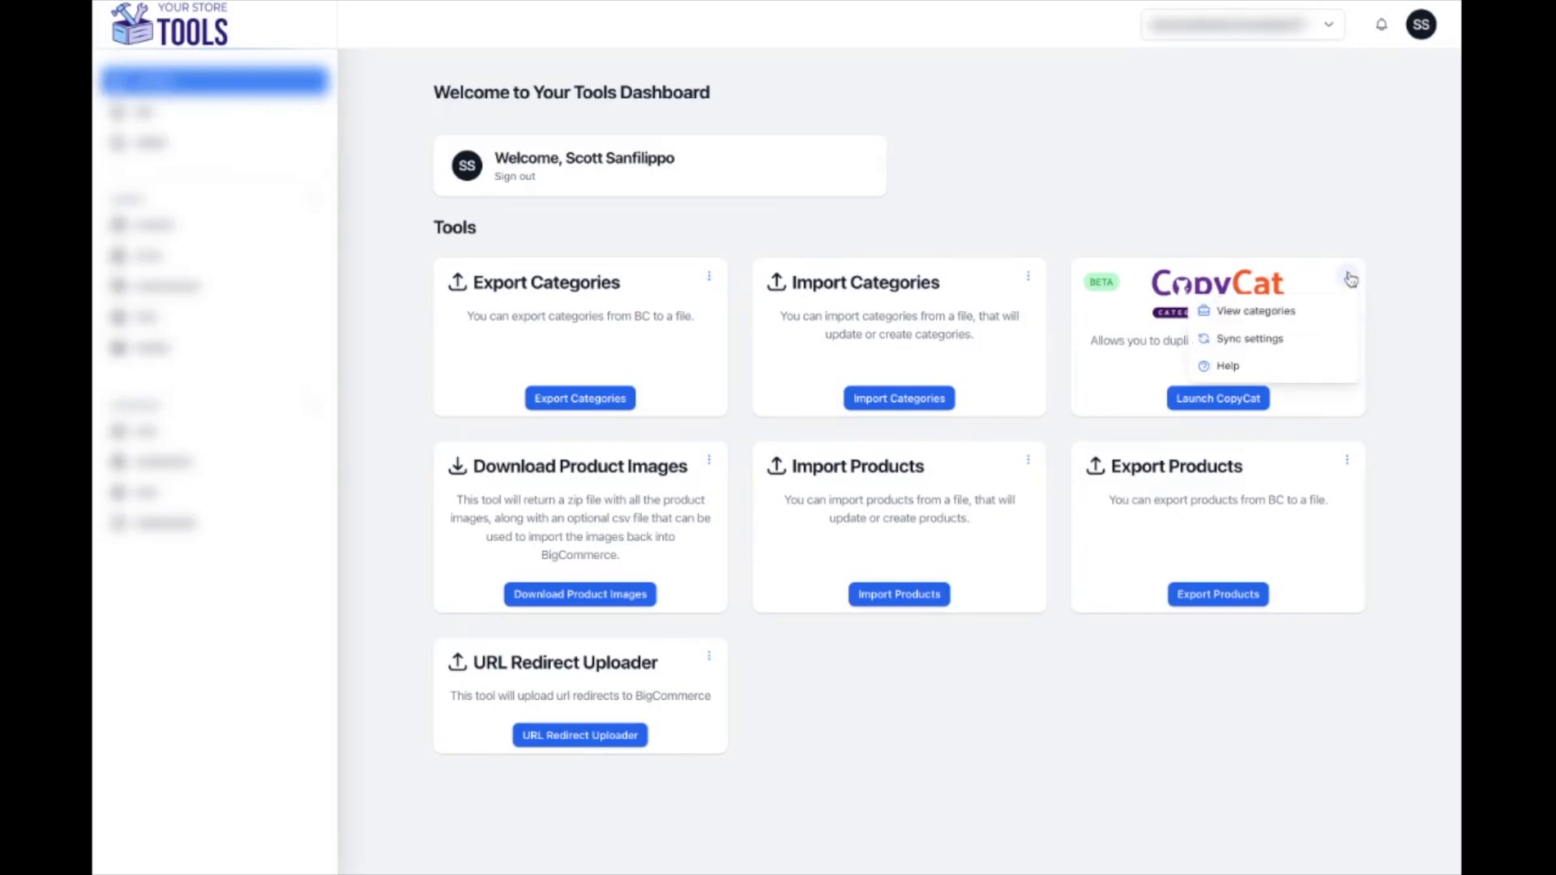
{"action": "left_click", "coordinate": [1303, 312]}
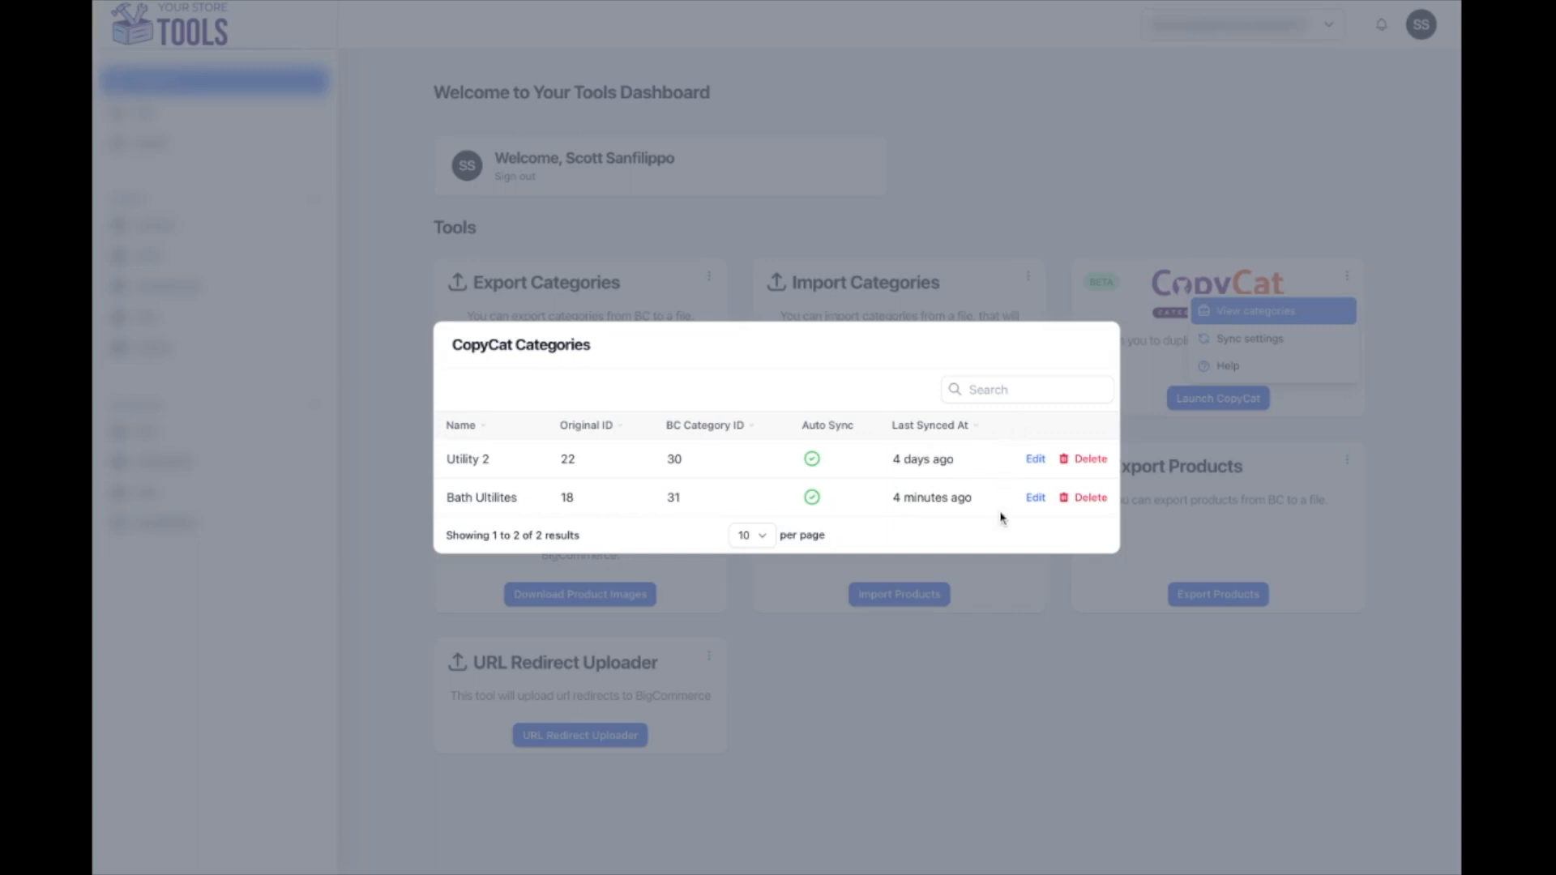
{"action": "left_click", "coordinate": [1033, 499]}
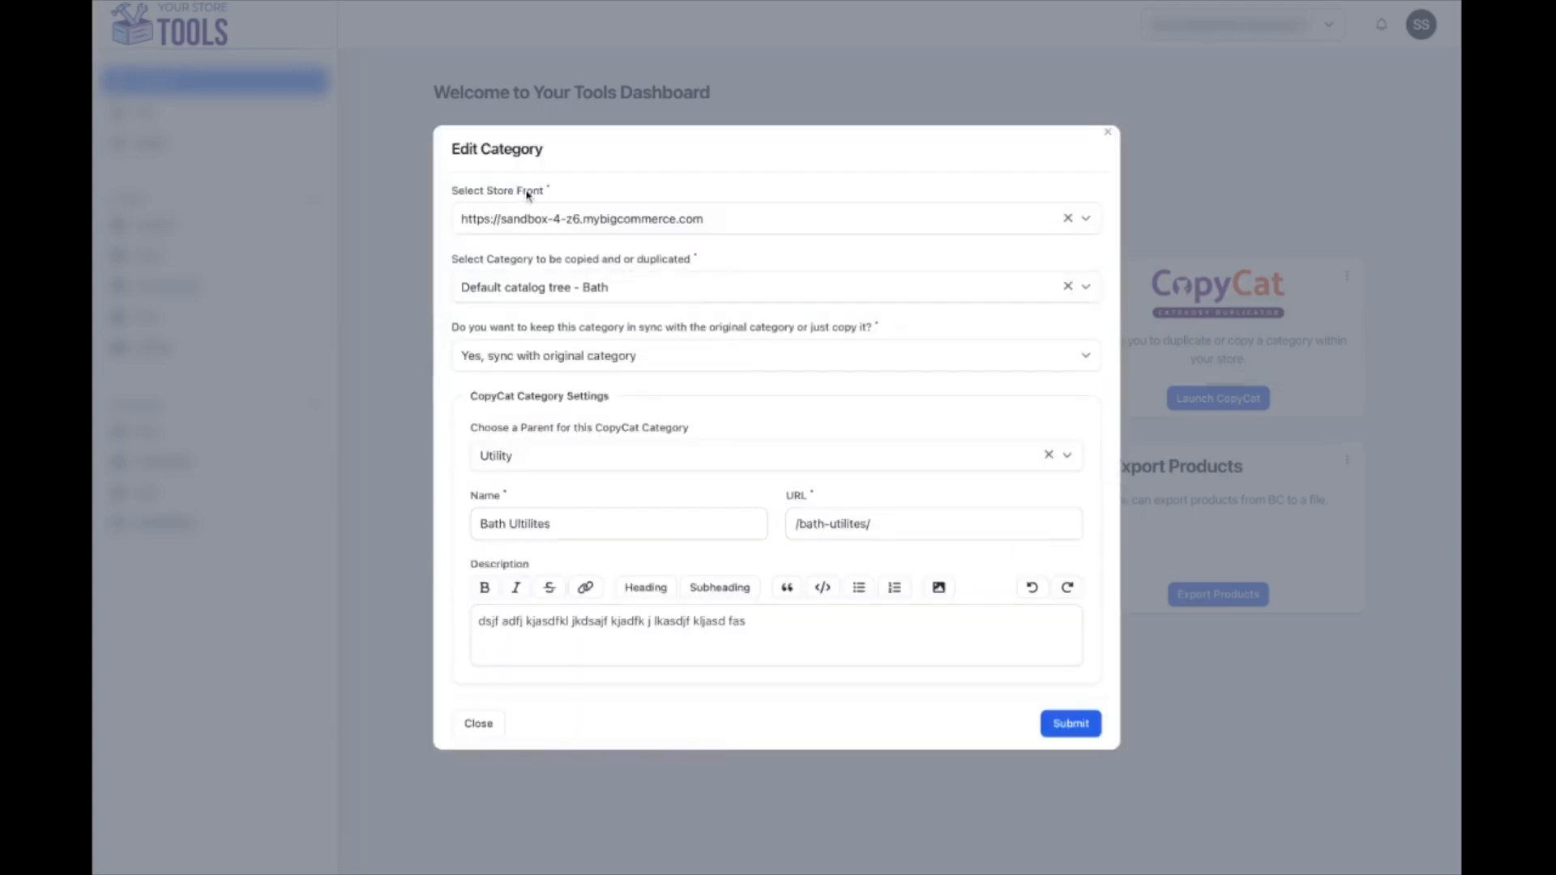
Look through the store front field and the list of source categories available for the copy.
{"action": "left_click", "coordinate": [532, 227]}
{"action": "left_click", "coordinate": [531, 227]}
{"action": "left_click", "coordinate": [527, 292]}
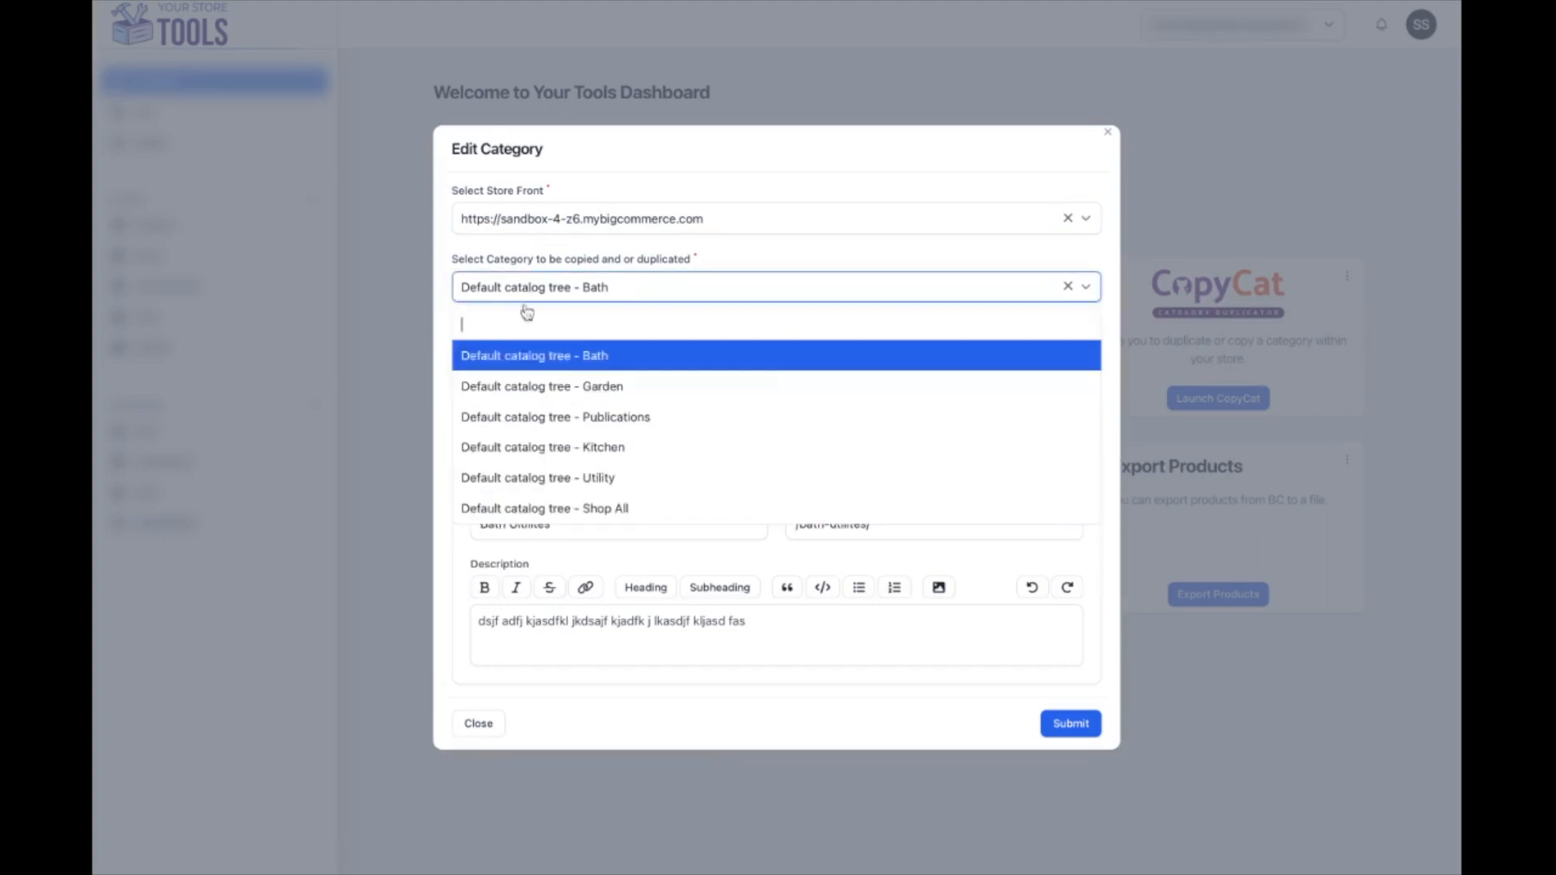
{"action": "scroll", "coordinate": [542, 403], "scroll_direction": "down", "scroll_amount": 5}
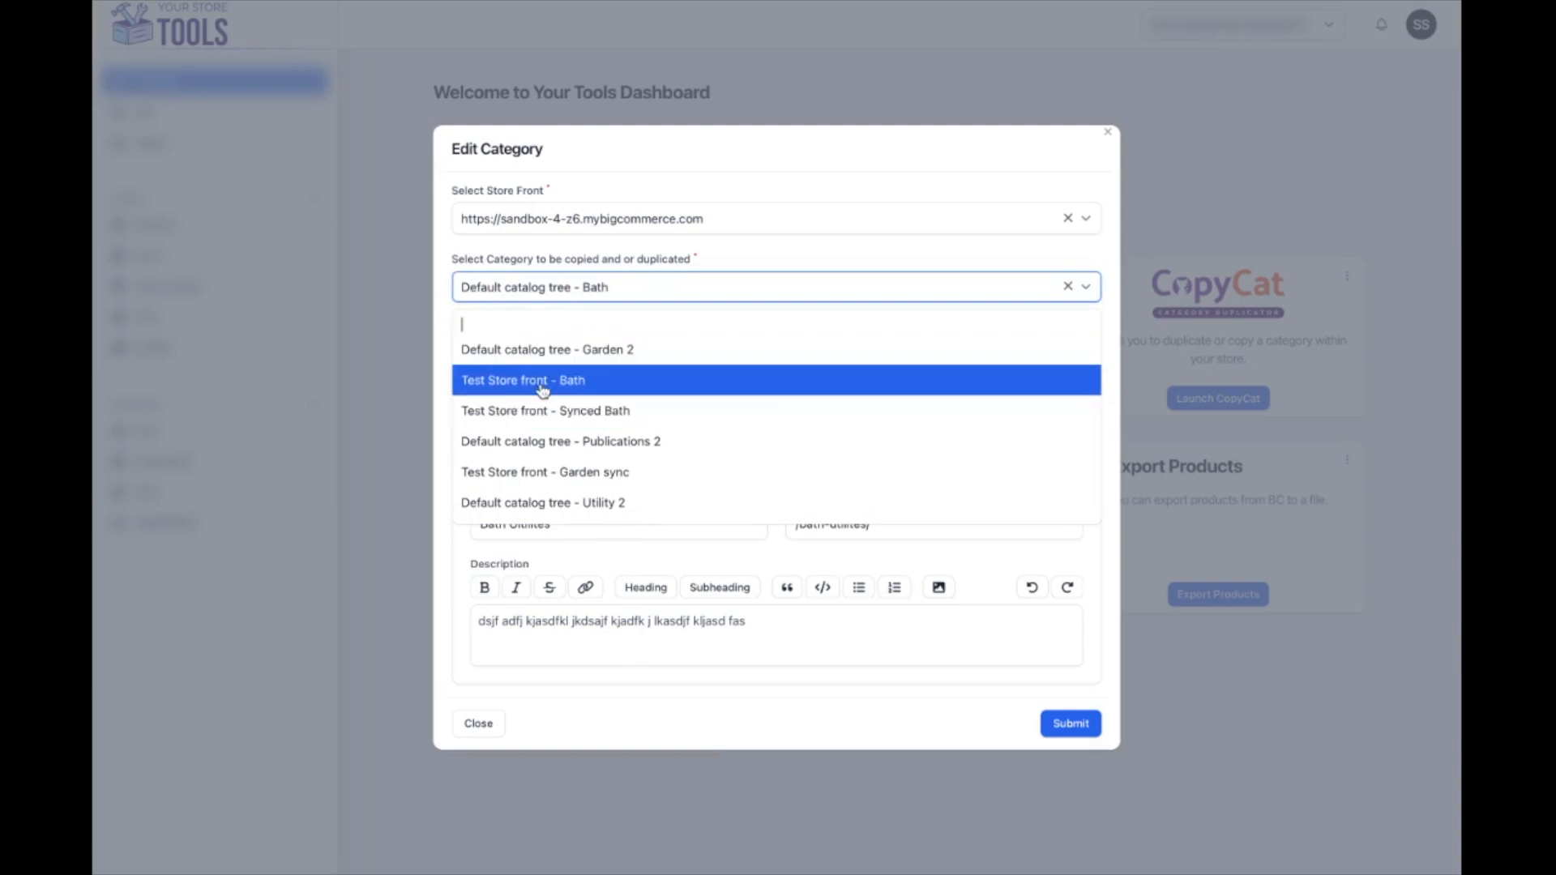
{"action": "left_click", "coordinate": [568, 289]}
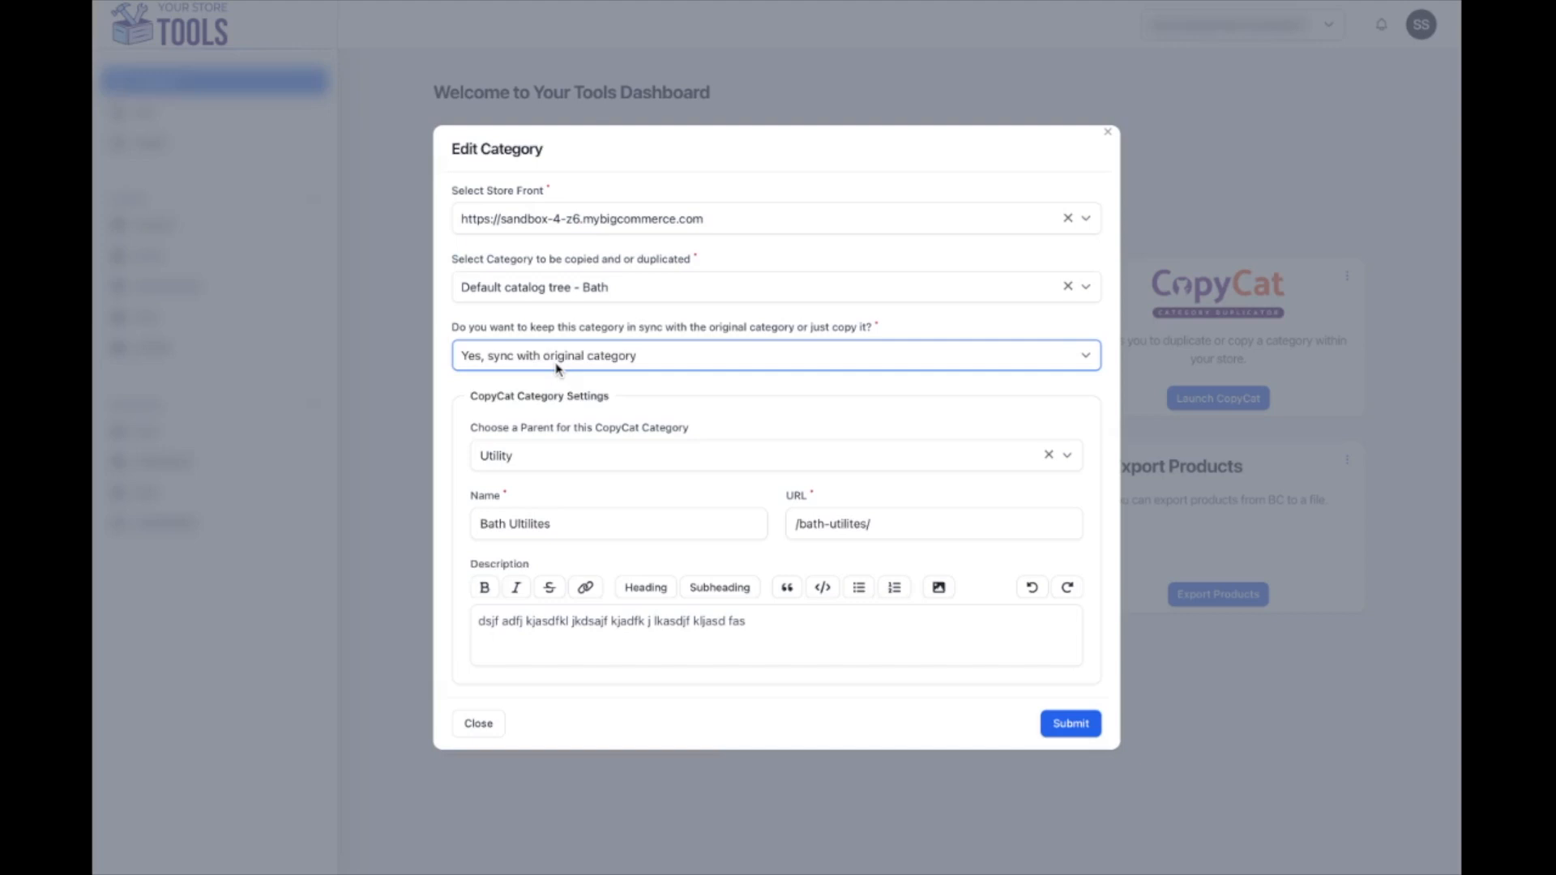
Change the sync option to "No, just copy the category", check the additional meta fields, and submit the update.
{"action": "key", "text": "Down"}
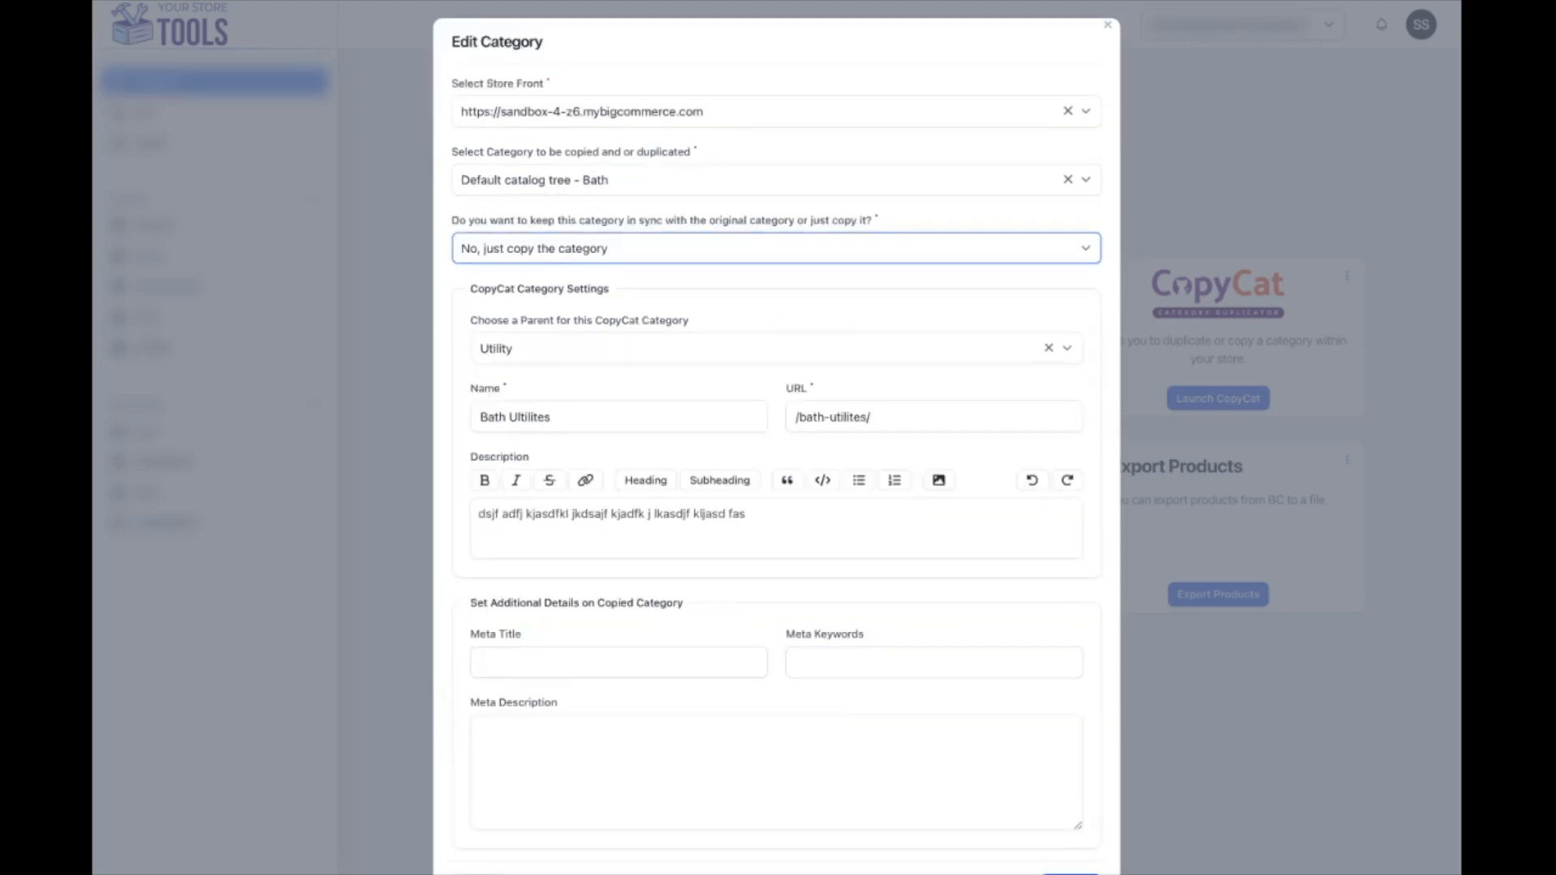
{"action": "scroll", "coordinate": [555, 445], "scroll_direction": "down", "scroll_amount": 1}
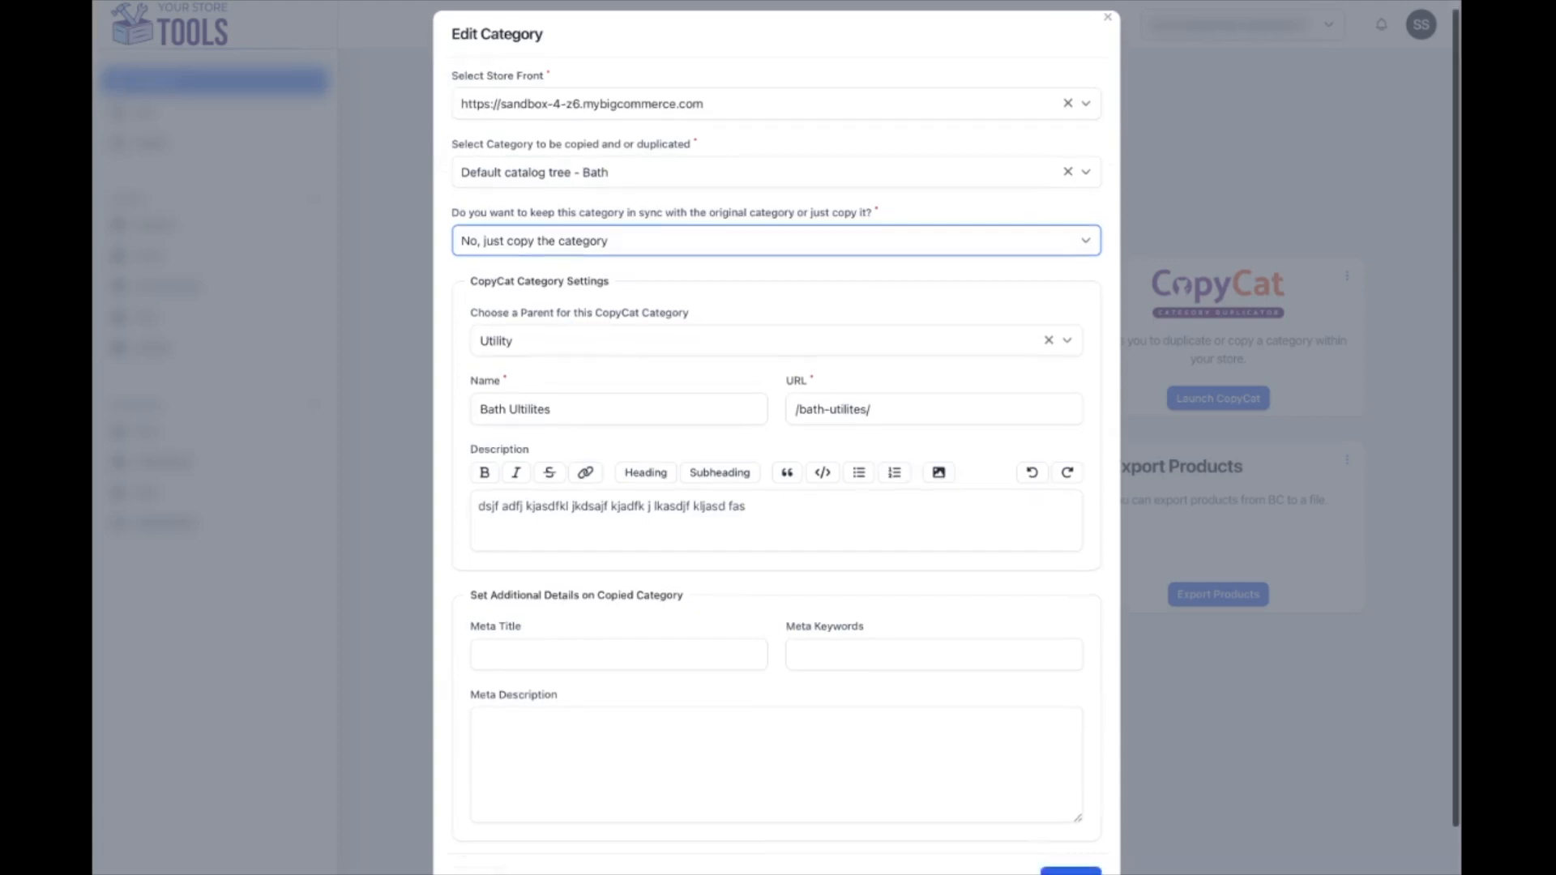
{"action": "left_click", "coordinate": [517, 655]}
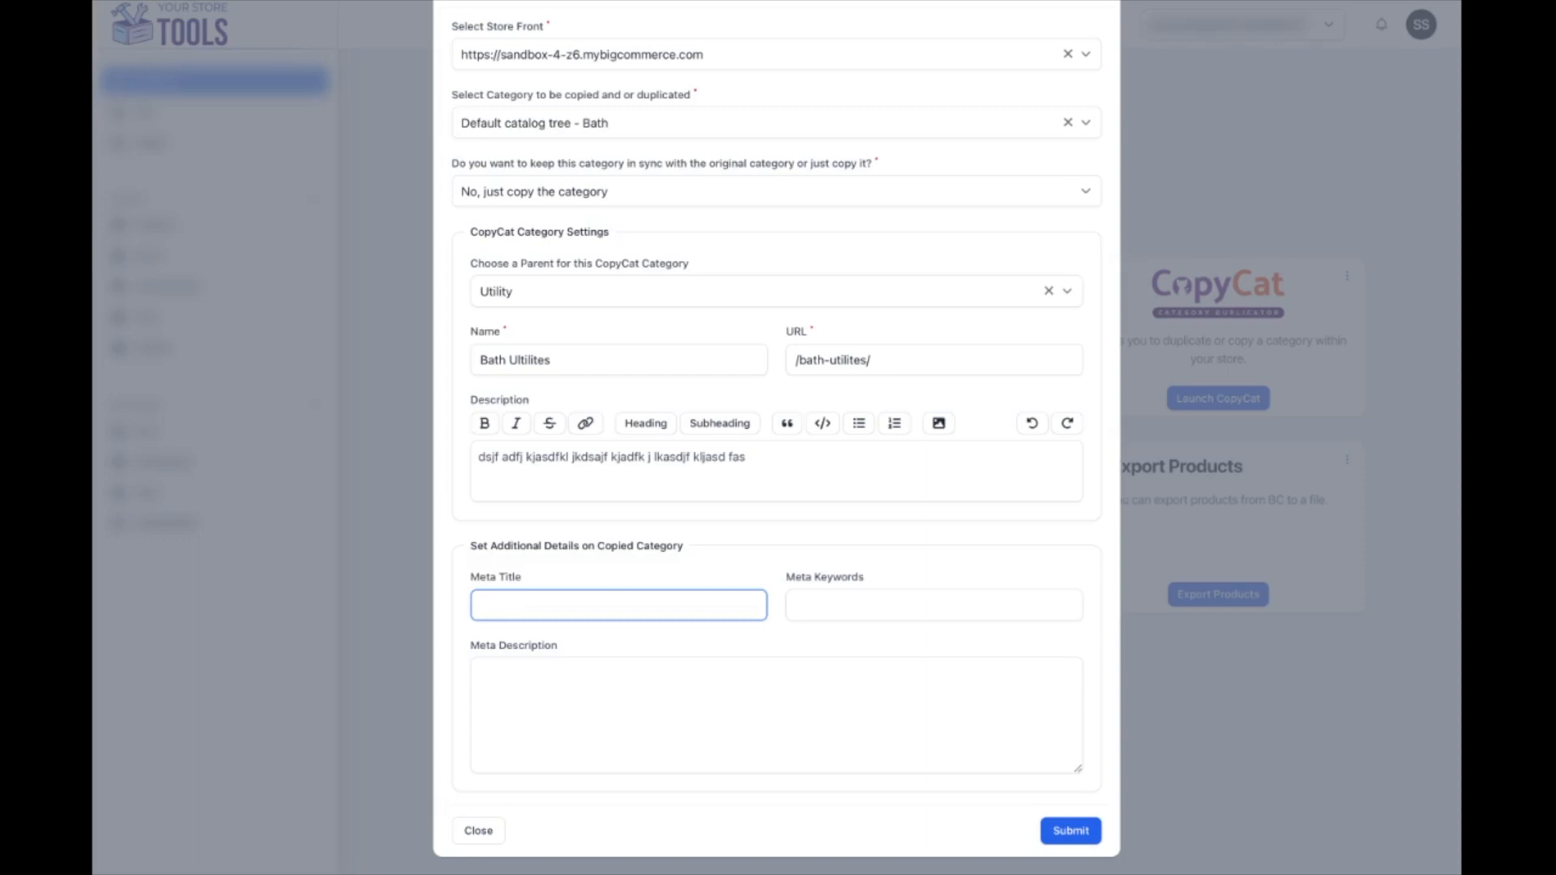
{"action": "left_click", "coordinate": [837, 611]}
{"action": "left_click", "coordinate": [719, 705]}
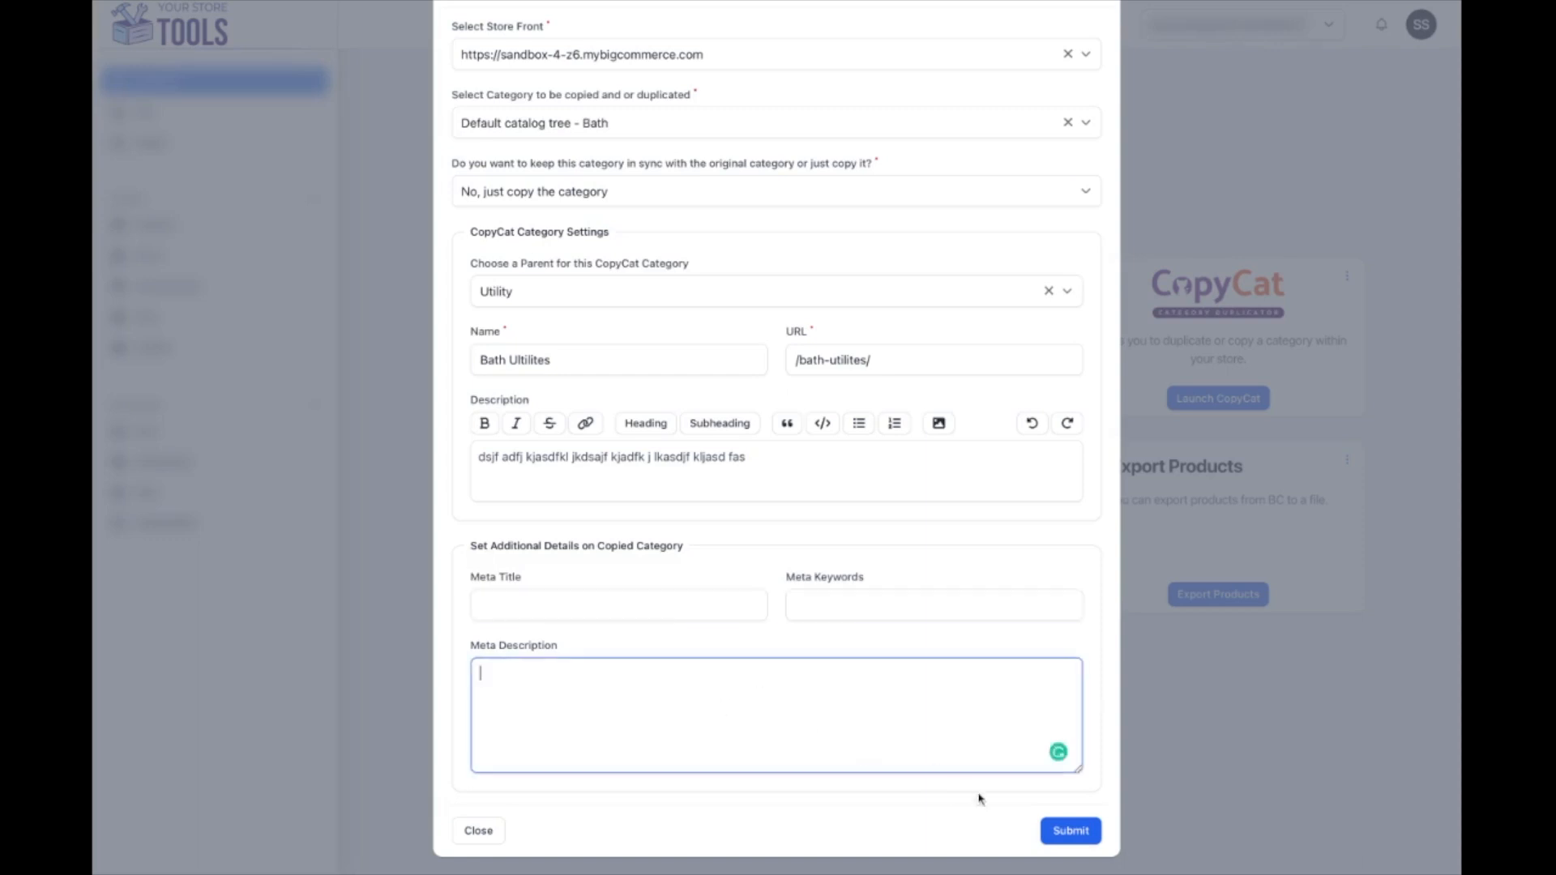
{"action": "left_click", "coordinate": [1072, 831]}
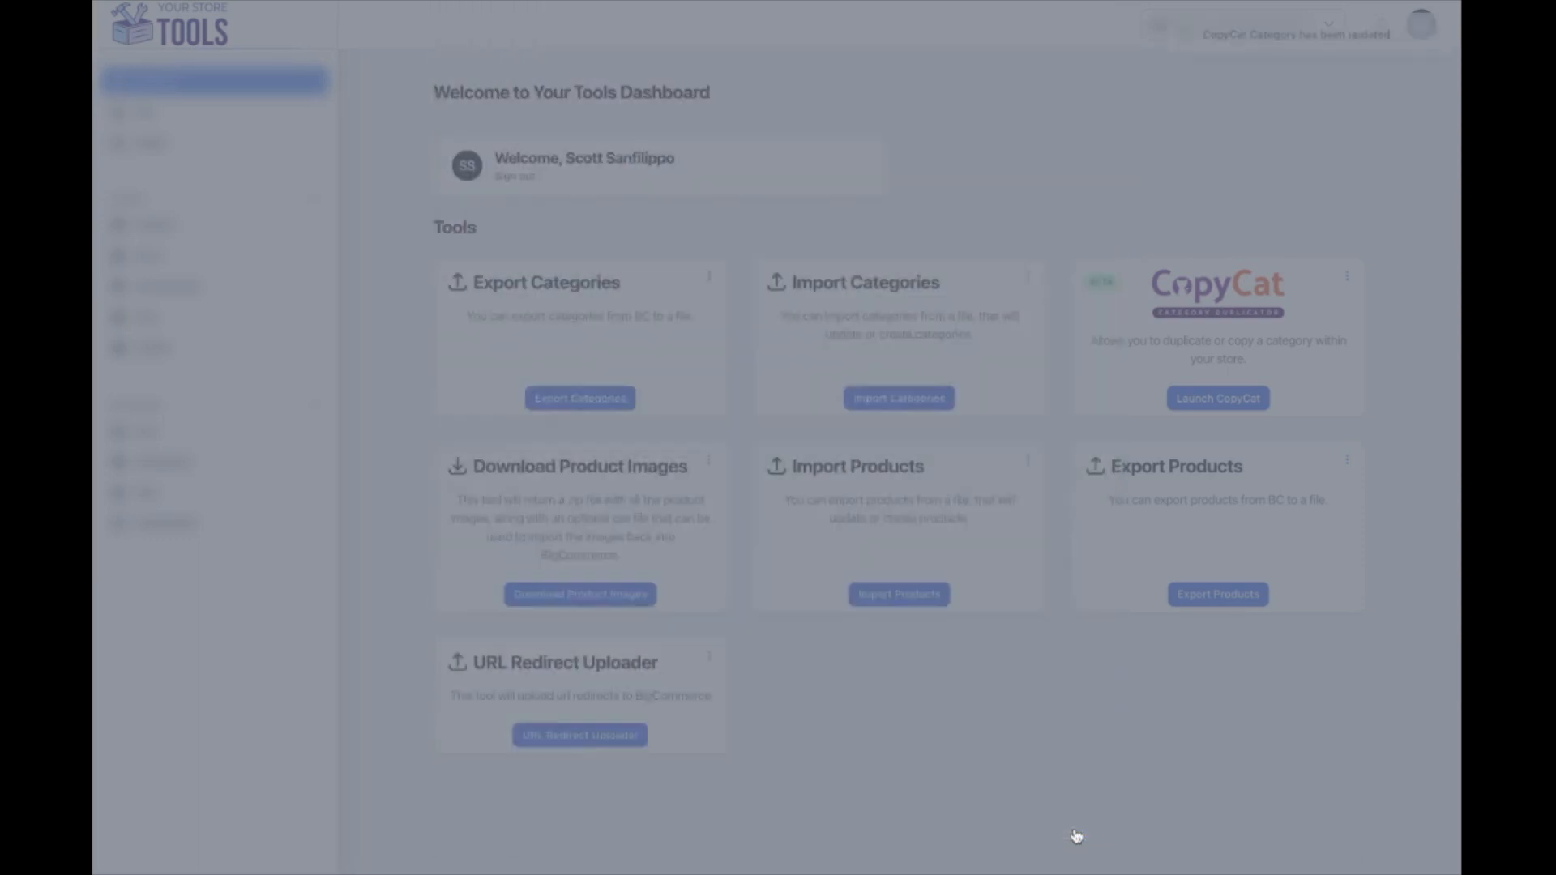
{"action": "left_click", "coordinate": [1017, 708]}
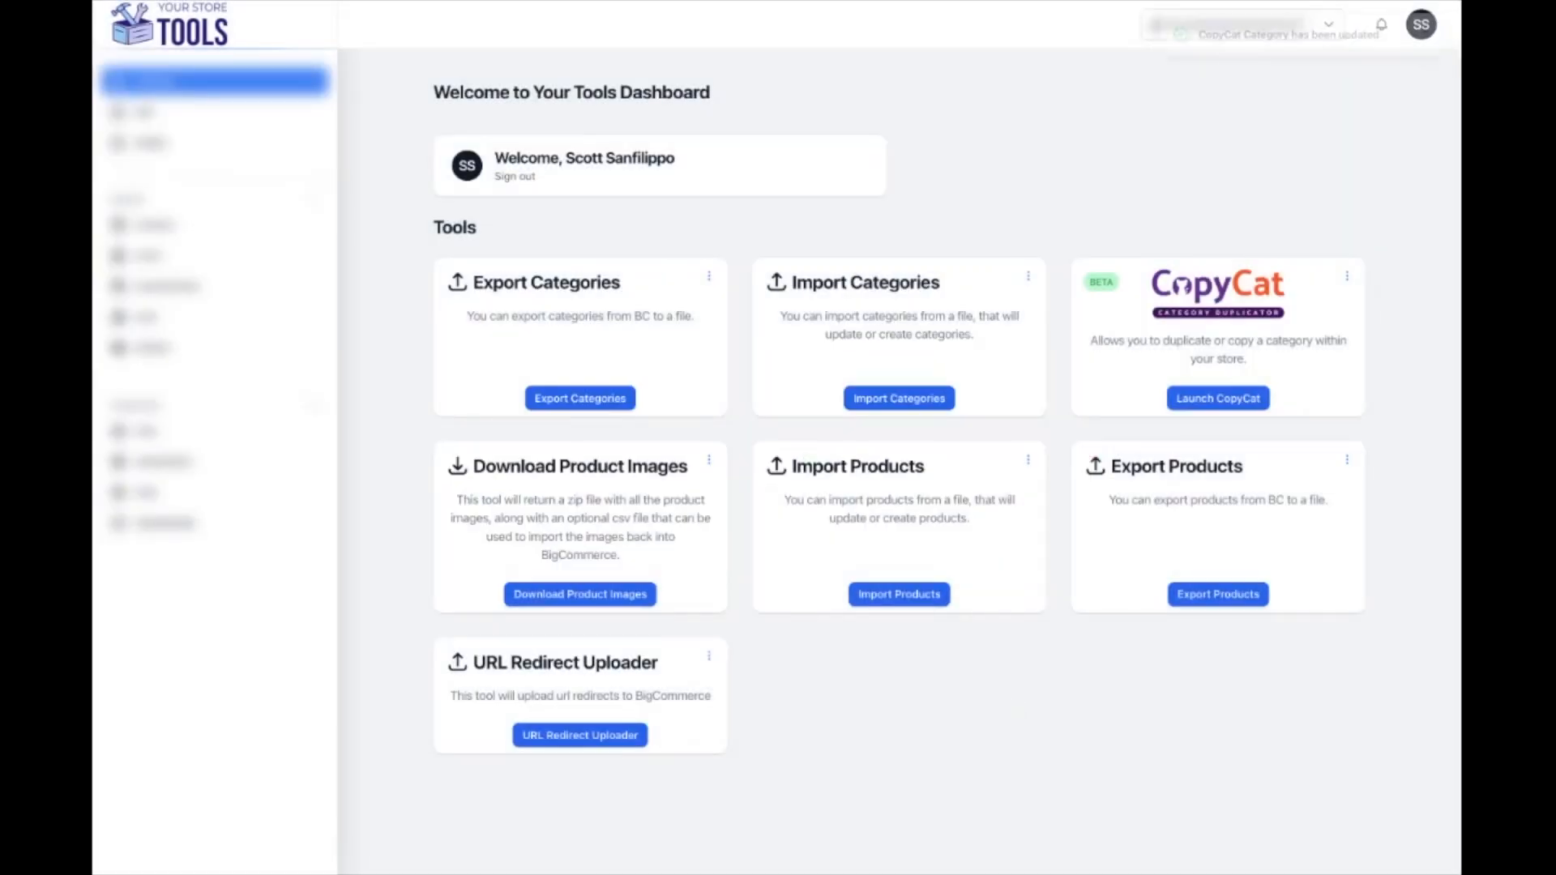
Check the "Sync Daily At" time in CopyCat's sync settings and close them without submitting.
{"action": "left_click", "coordinate": [1348, 279]}
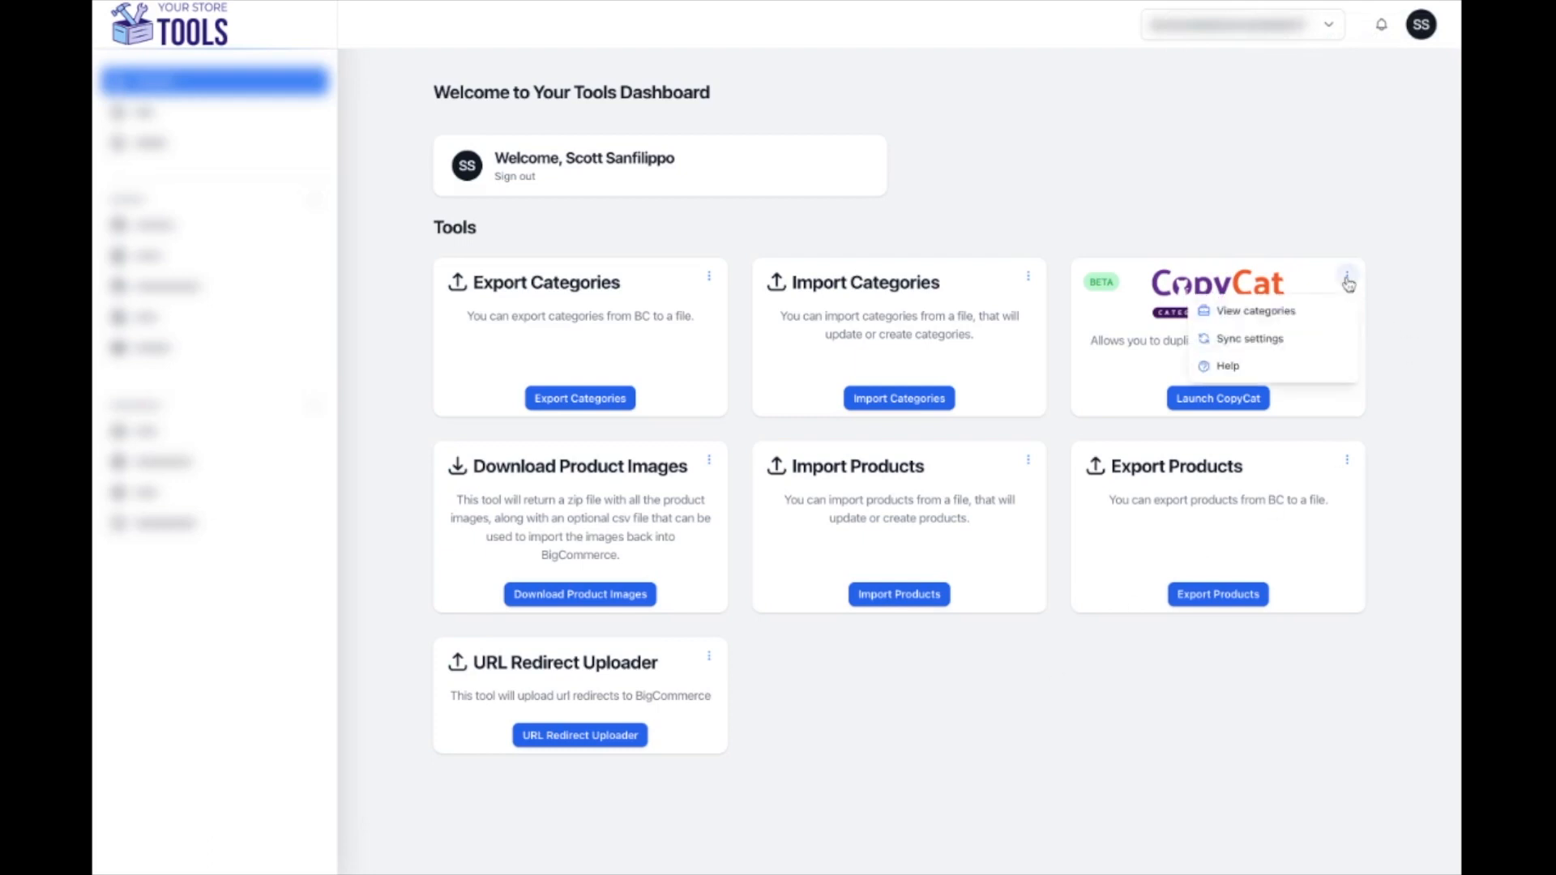
{"action": "left_click", "coordinate": [1278, 342]}
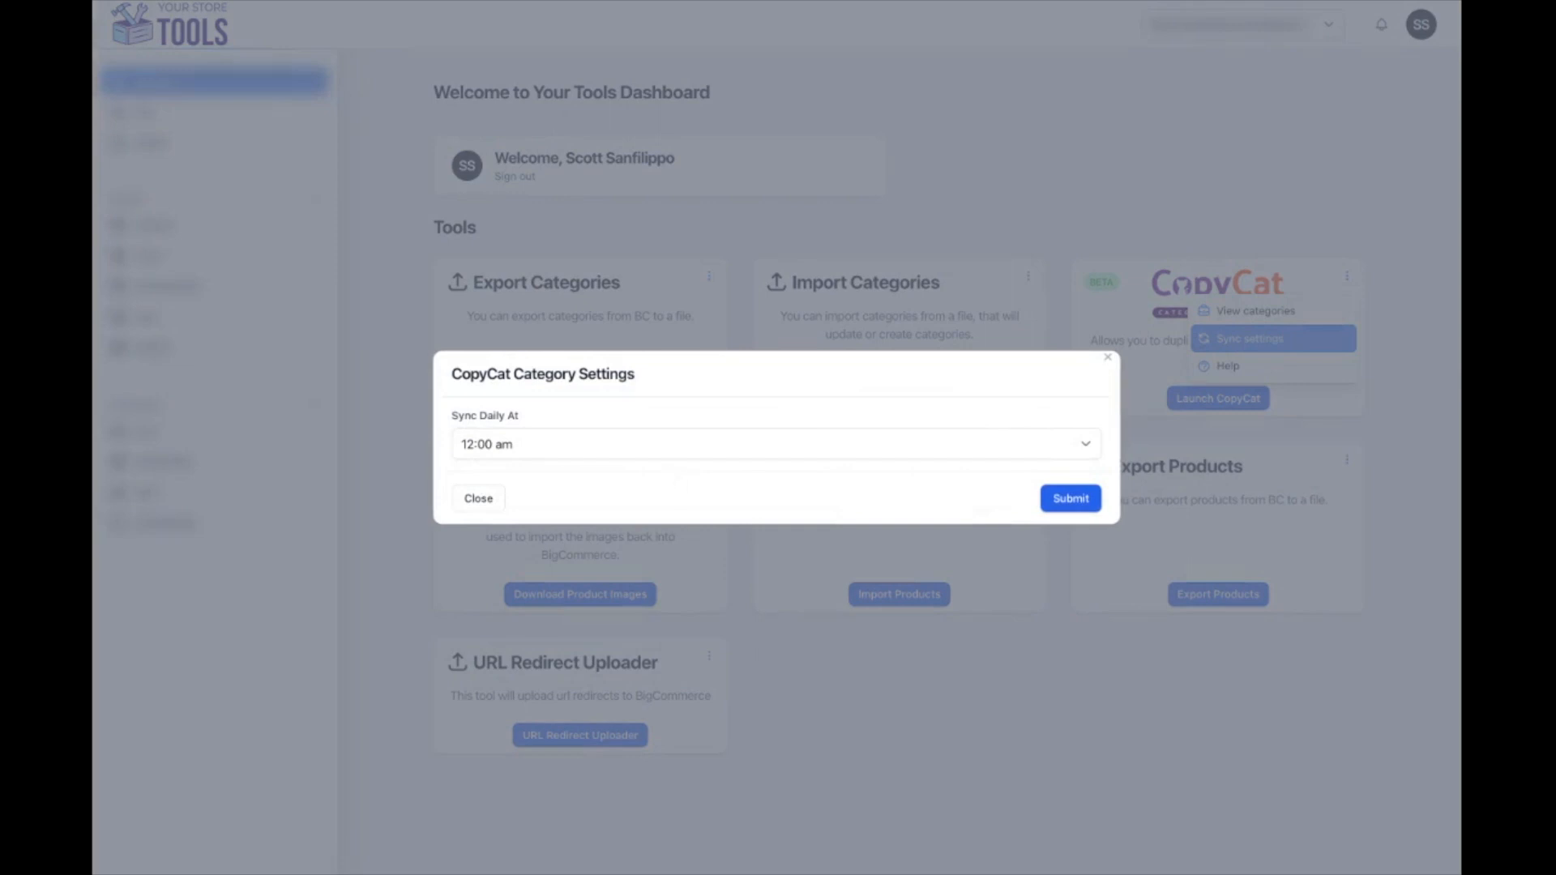
{"action": "left_click", "coordinate": [678, 446]}
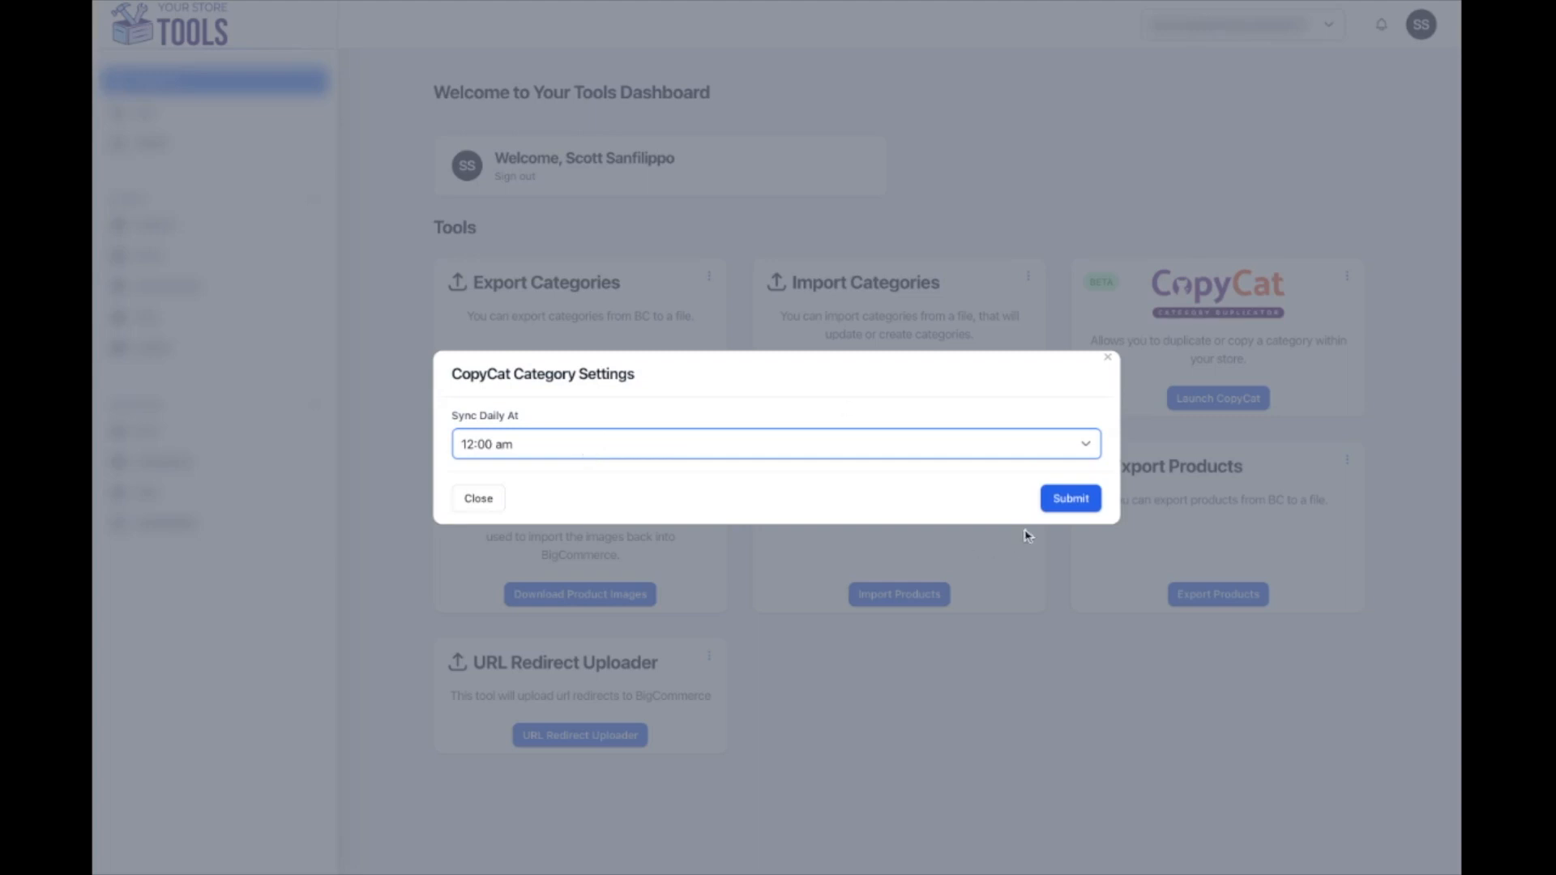
{"action": "left_click", "coordinate": [1028, 644]}
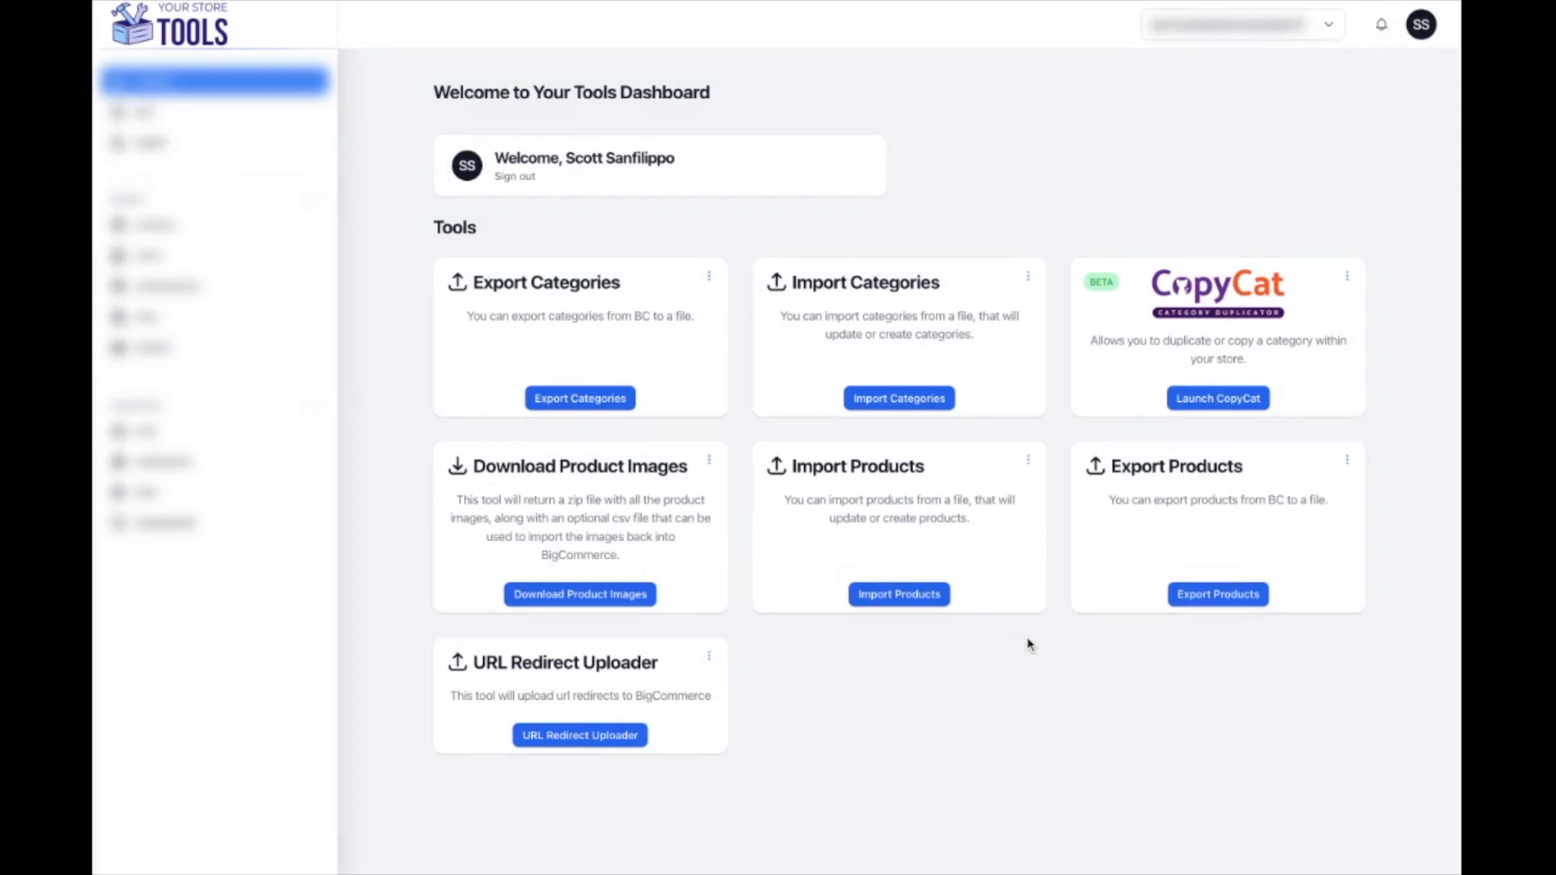